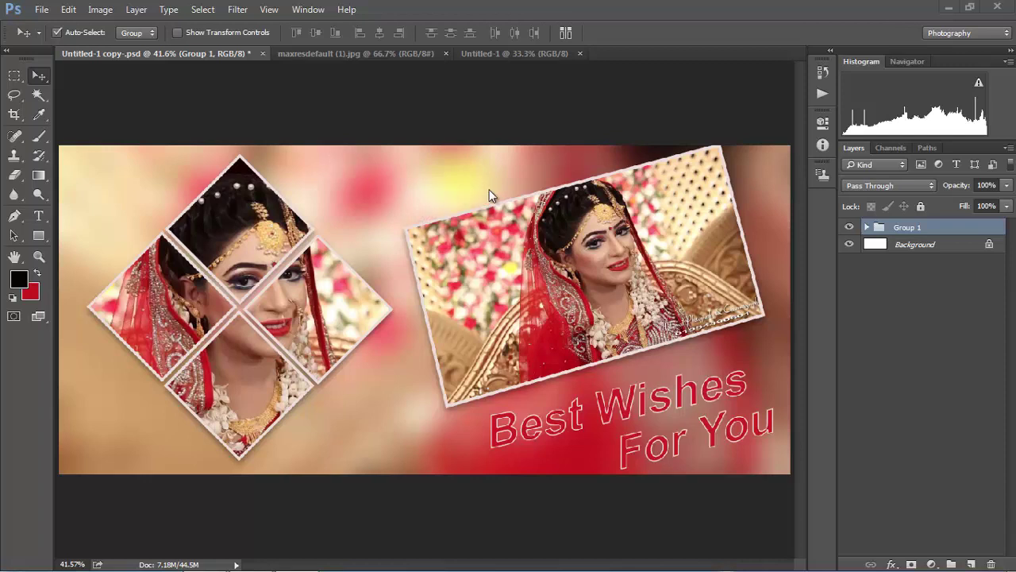
- Create Untitled-2, a white 20 × 9 cm canvas at 300 pixels per inch
key("ctrl+n")
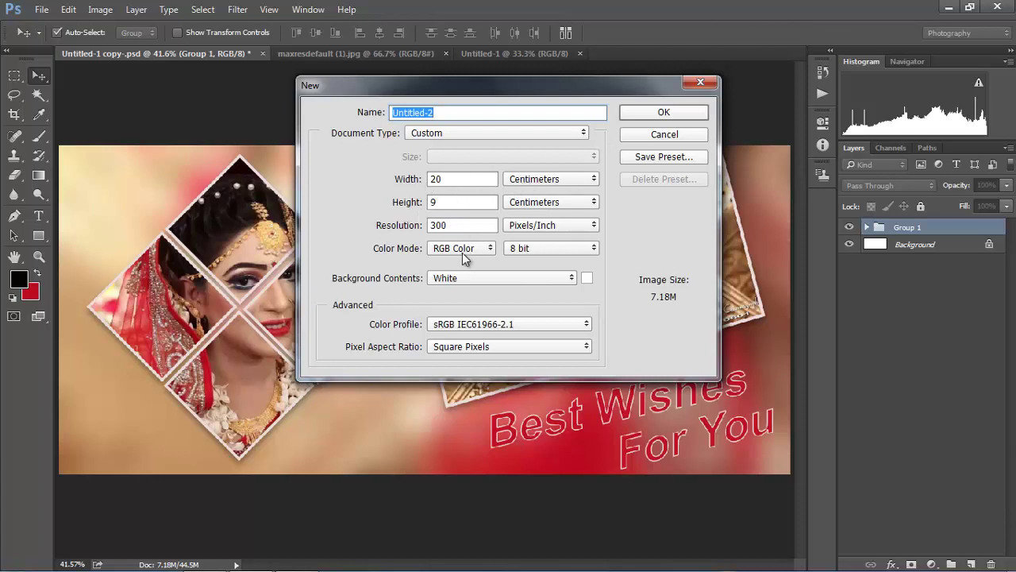
left_click(672, 119)
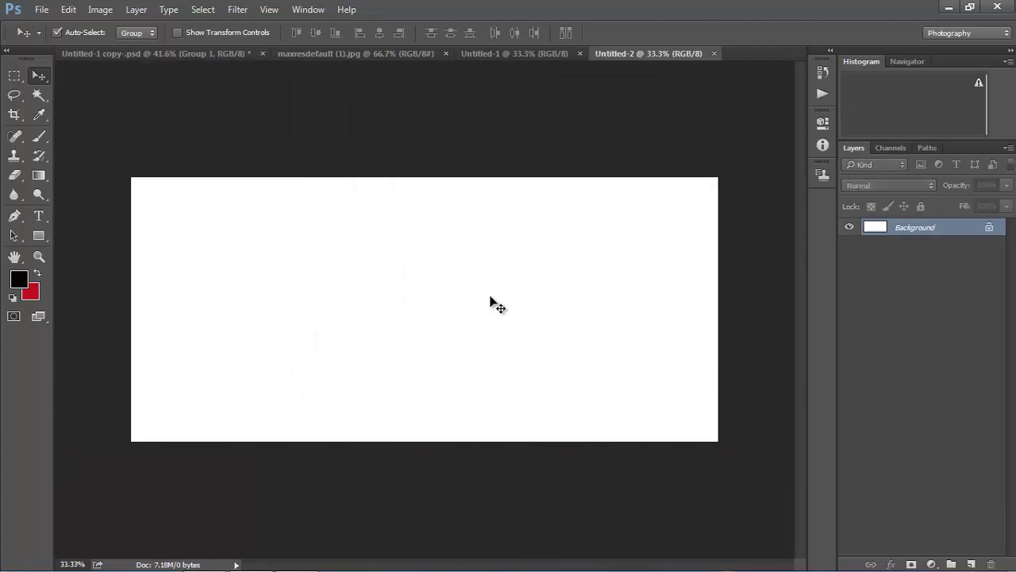
- Copy the whole maxresdefault bride photo and paste it into Untitled-2 as Layer 1
left_click(525, 57)
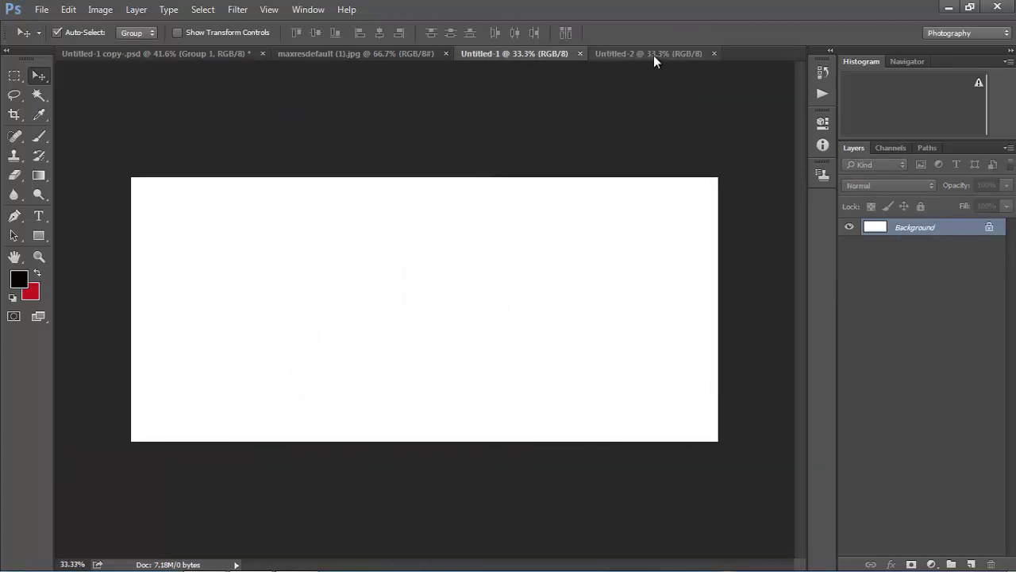
left_click(609, 57)
left_click(393, 54)
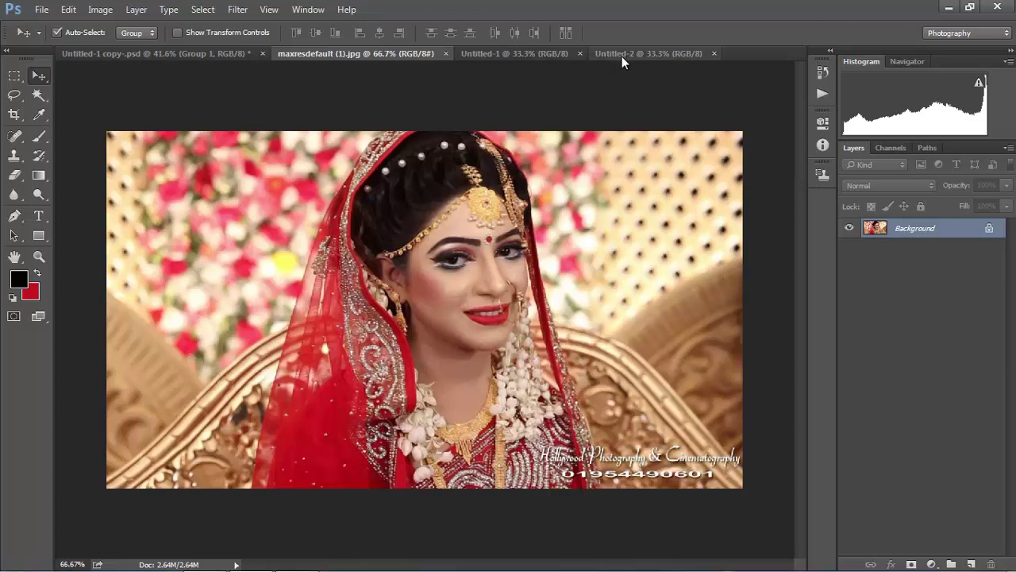
key("ctrl")
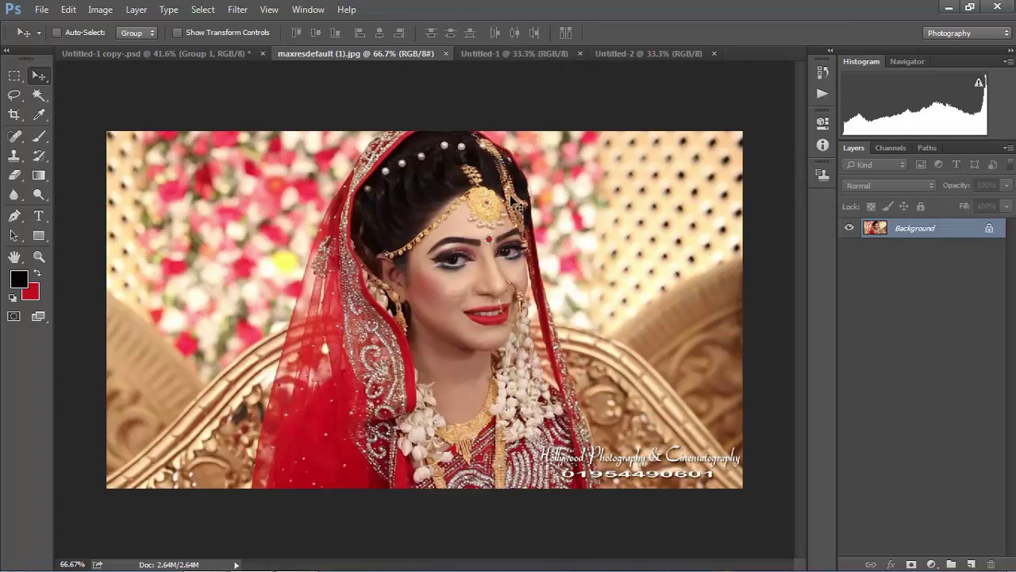
key("ctrl+a")
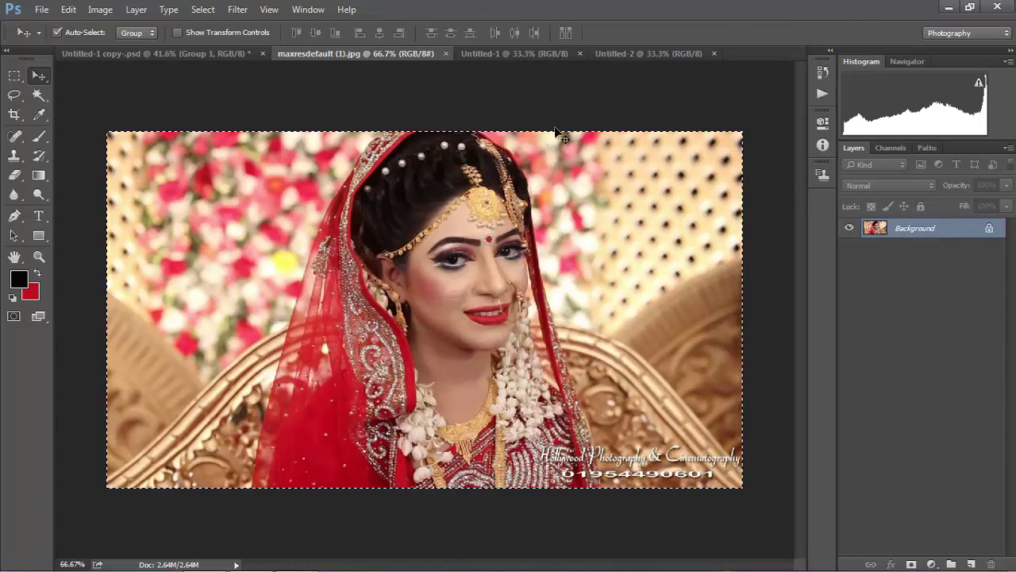
left_click(618, 54)
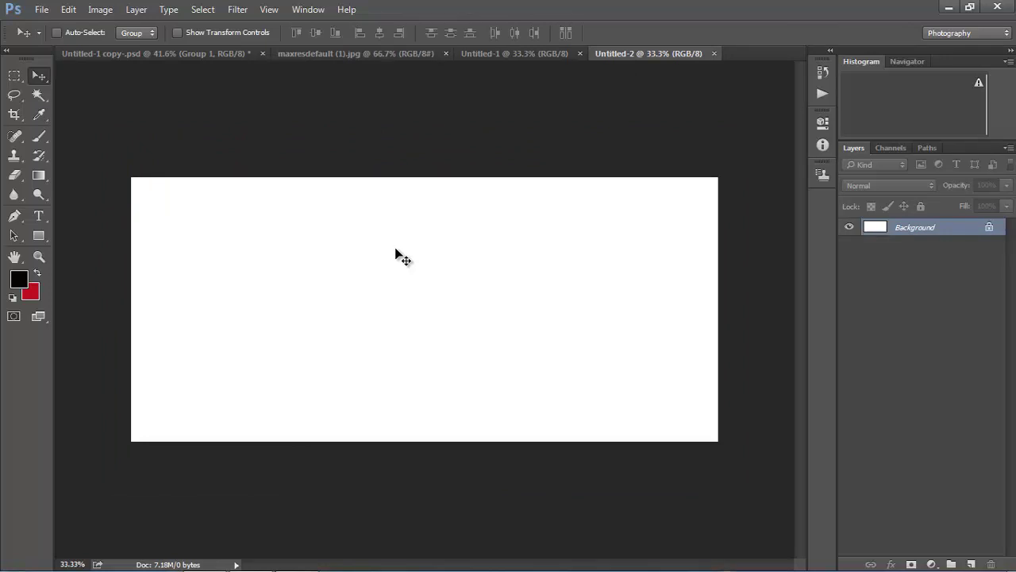
key("ctrl+v")
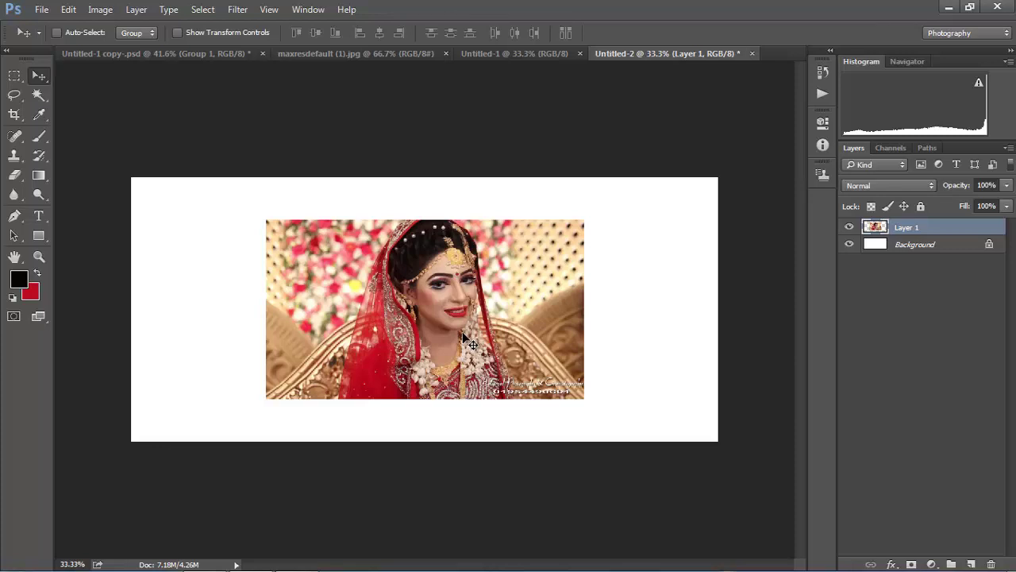
- Scale Layer 1 to about 354–390% so the flowers and red veil cover the canvas
key("ctrl+t")
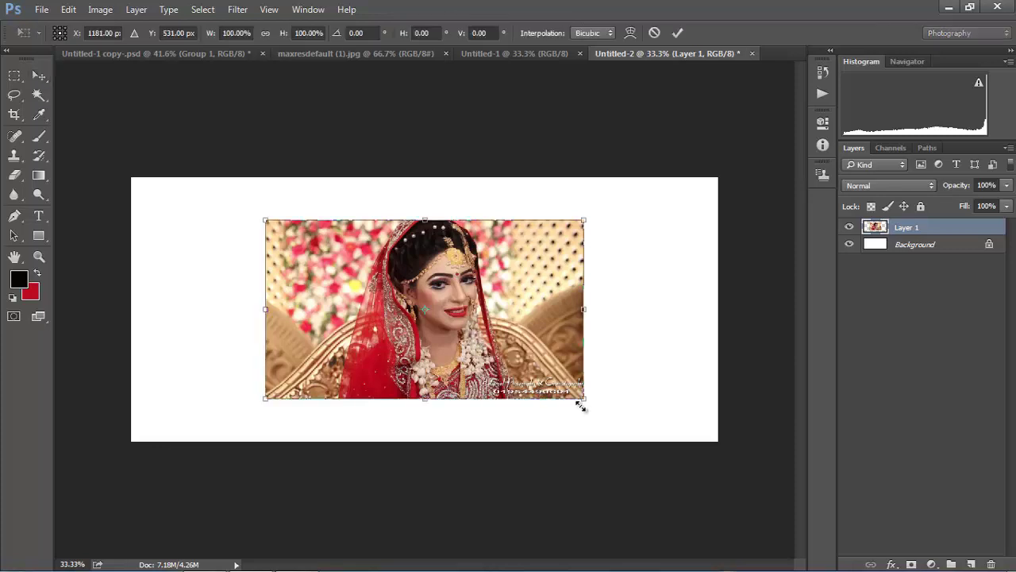
mouse_move(582, 402)
left_mouse_down()
mouse_move(510, 363)
mouse_move(598, 388)
left_mouse_up()
left_click_drag(105, 105, 56, 77)
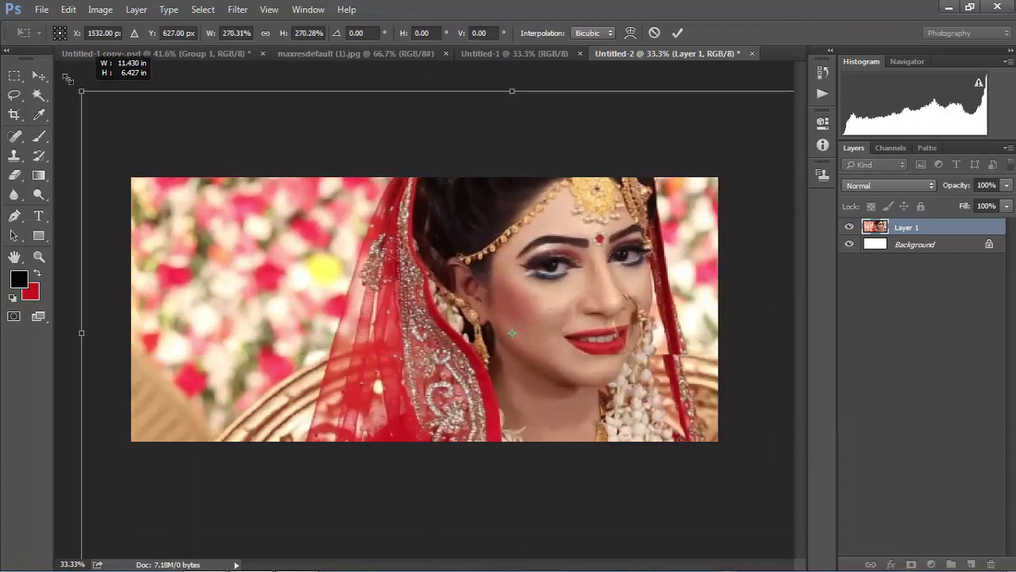
left_click_drag(442, 310, 512, 332)
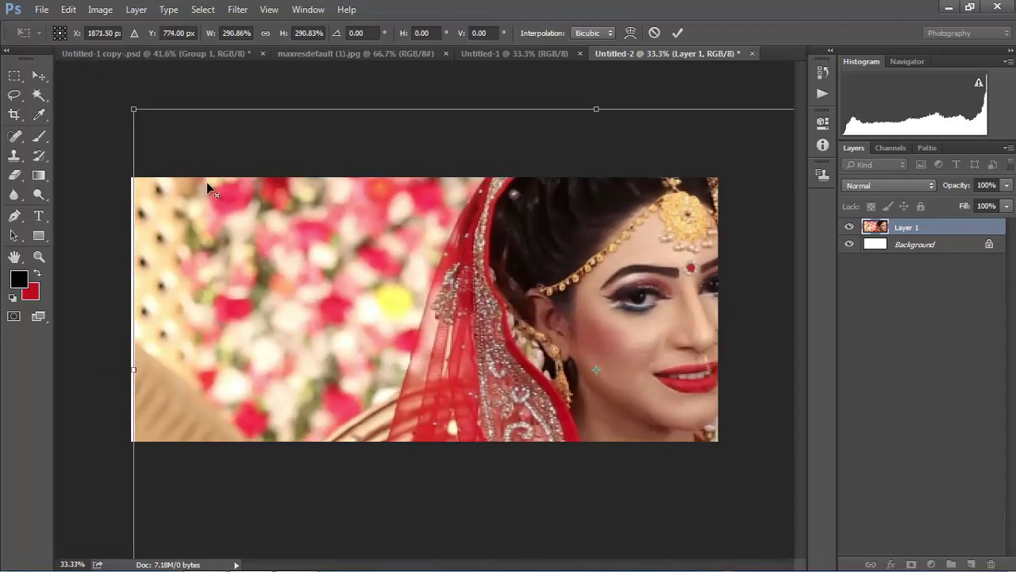
left_click_drag(105, 96, 53, 74)
left_click_drag(571, 417, 692, 368)
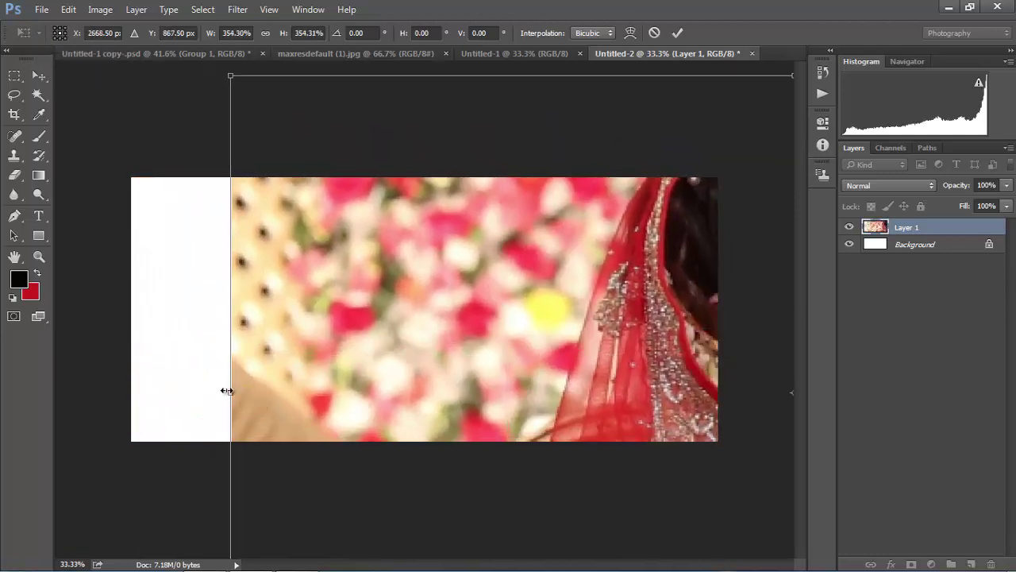
left_click_drag(227, 391, 116, 390)
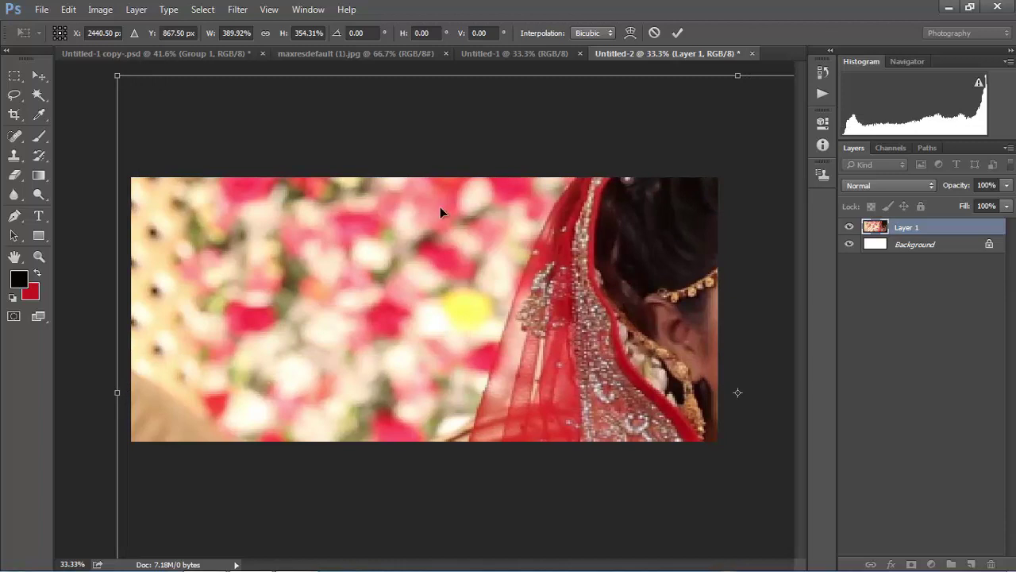
left_click(678, 33)
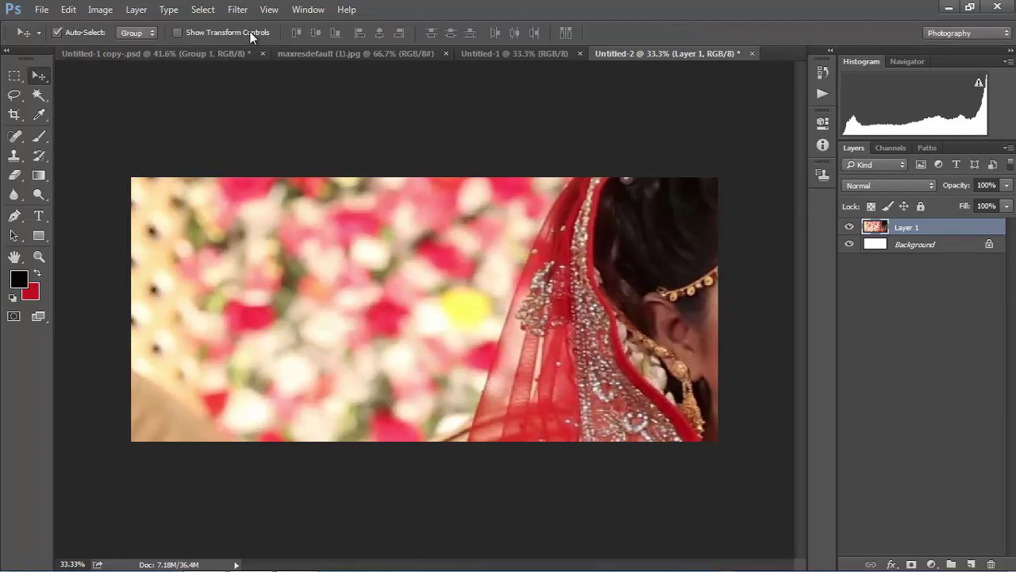
- Apply a Gaussian Blur of about 45.6 pixels to Layer 1
left_click(238, 9)
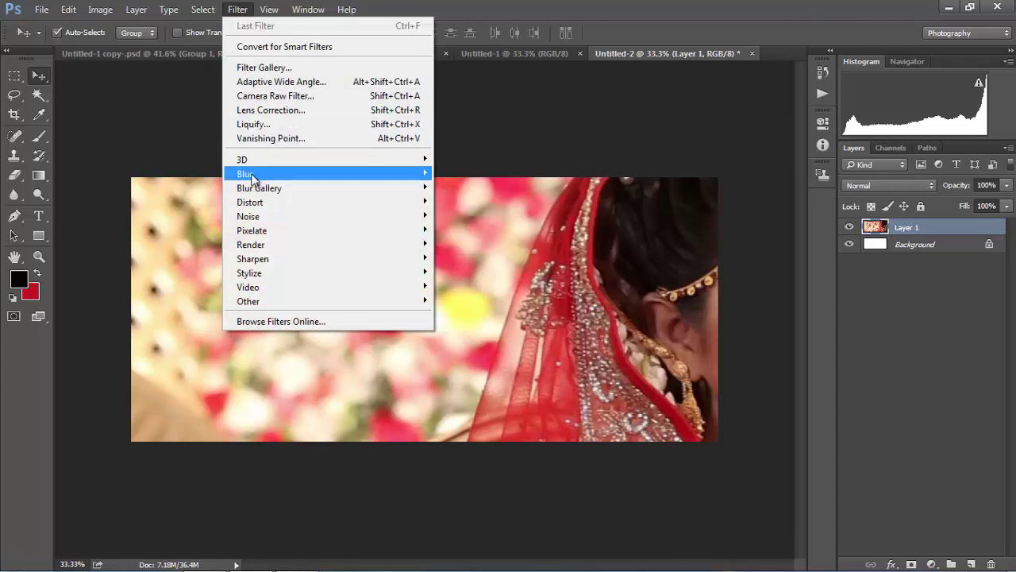
mouse_move(246, 174)
left_click(474, 235)
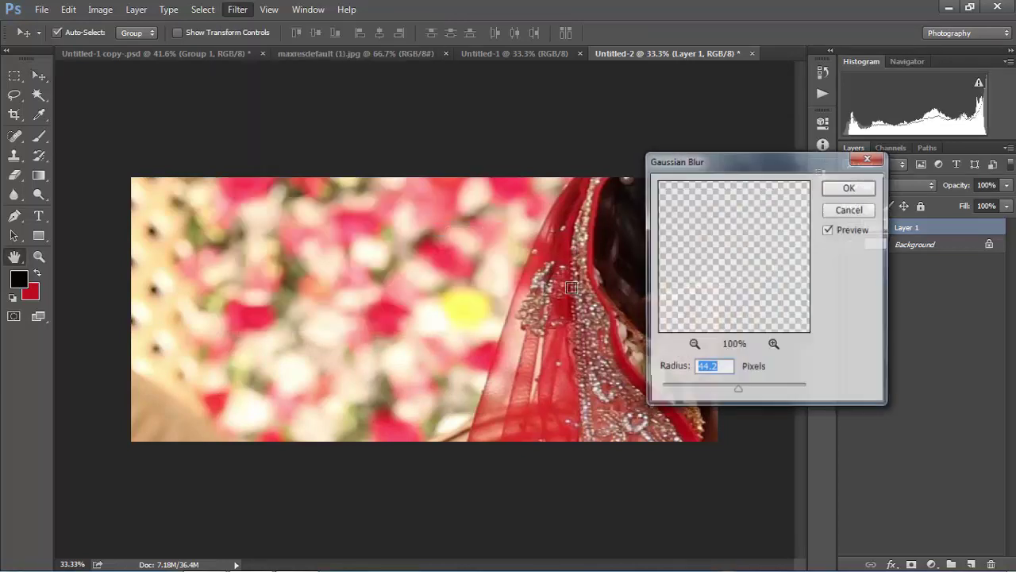
left_click_drag(735, 391, 763, 390)
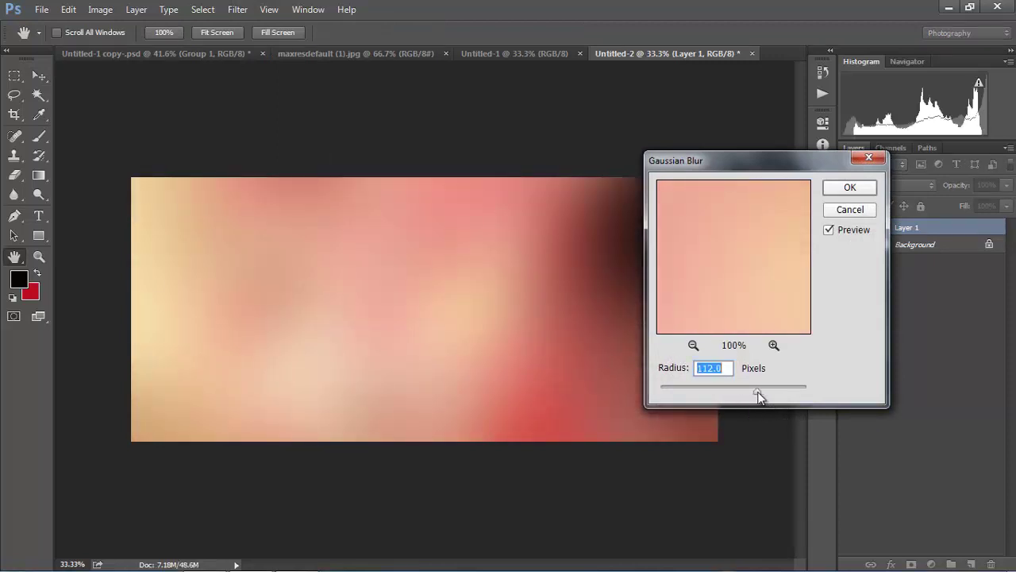
left_click_drag(760, 391, 738, 393)
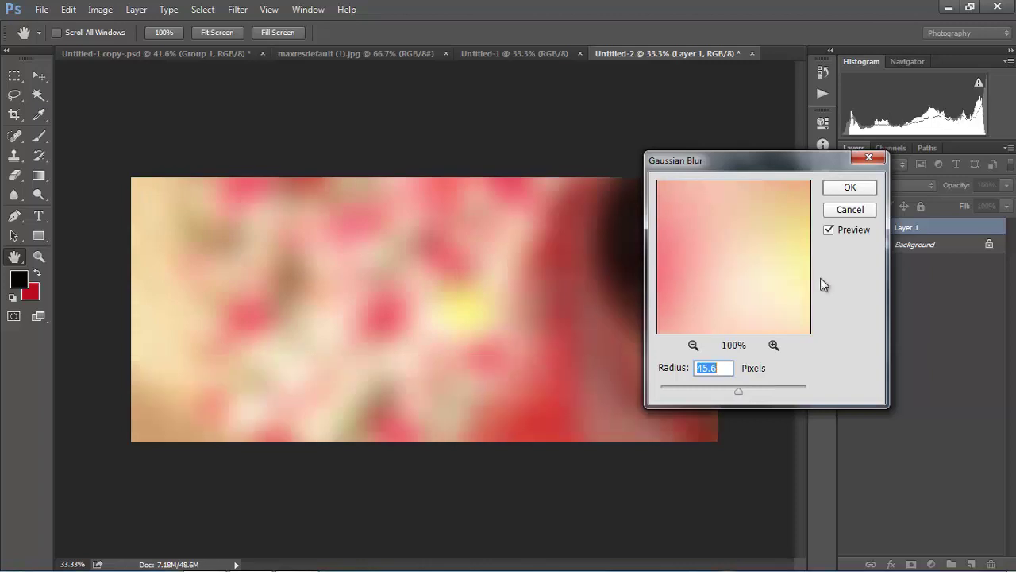
left_click(843, 192)
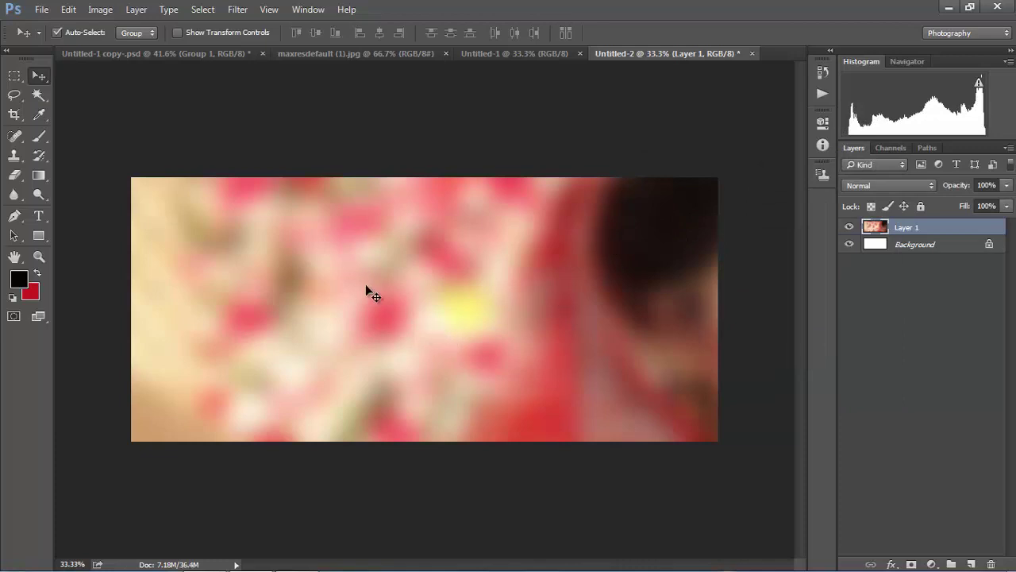
- Draw a black 359 × 359 px square, Rectangle 1, near the canvas's top-left
left_click(39, 235)
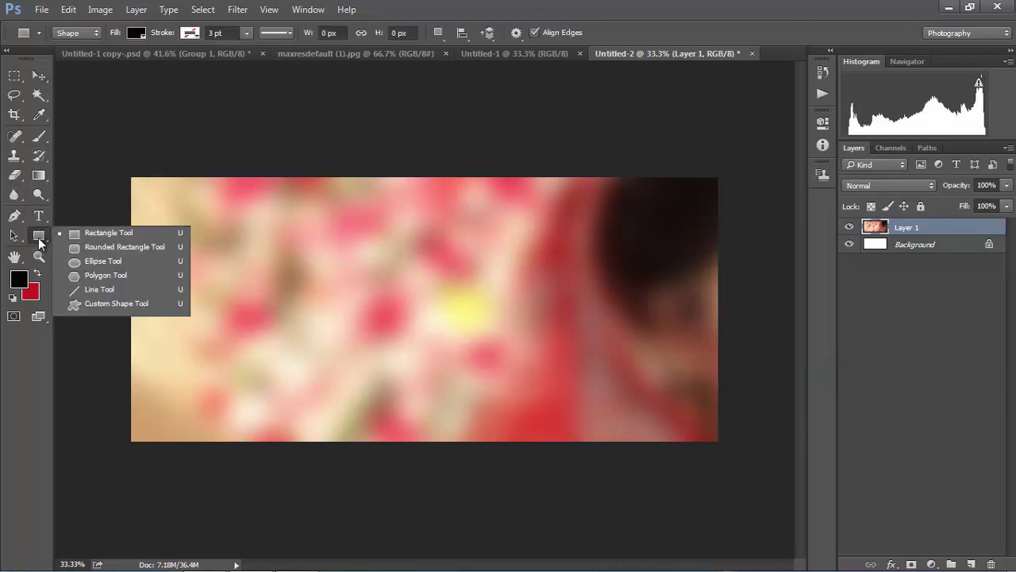
right_click(40, 242)
left_click(99, 235)
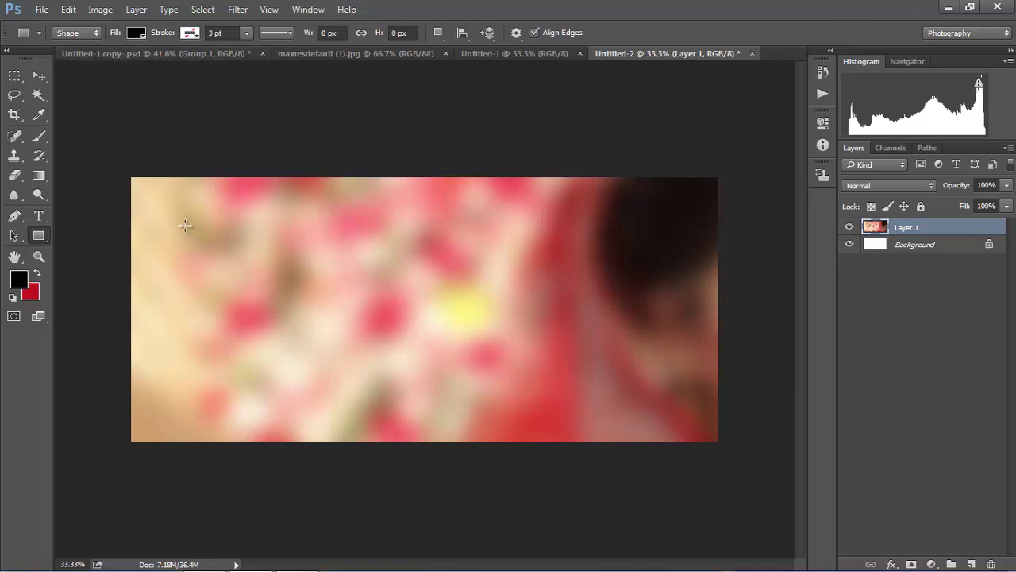
left_click_drag(184, 226, 332, 316)
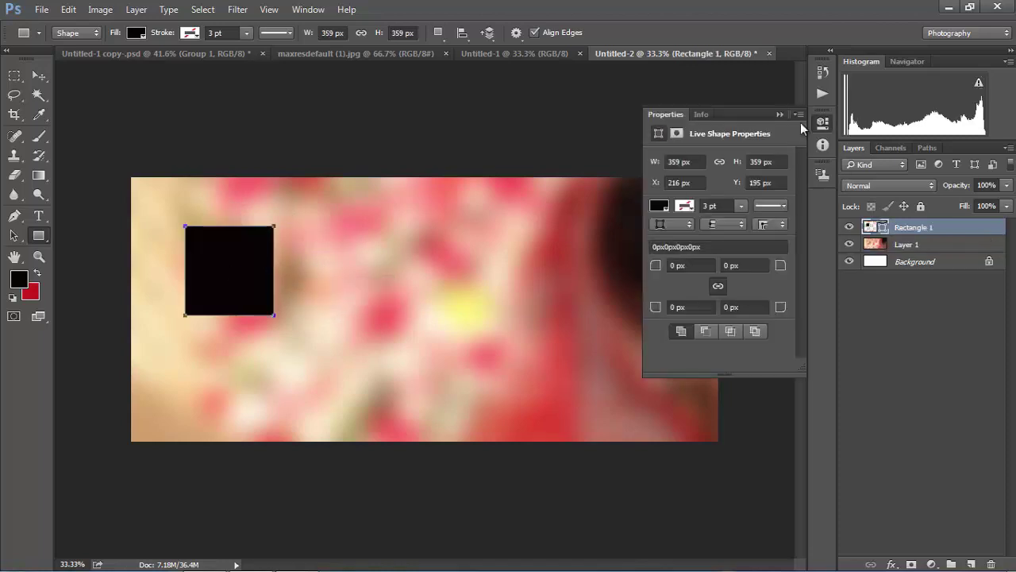
left_click(780, 115)
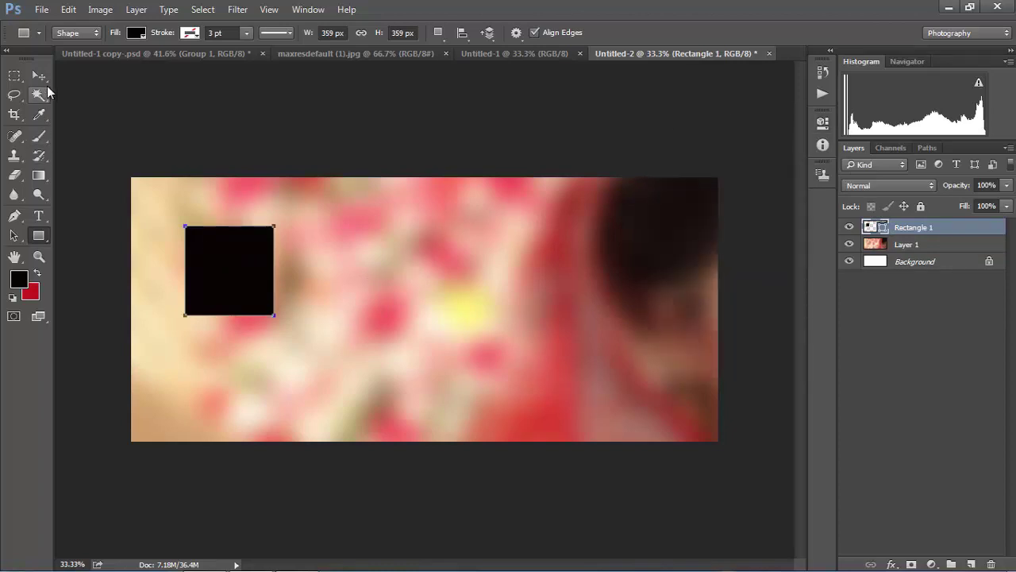
left_click(38, 75)
- Nudge the black square up-left and rotate it 45° into a diamond
left_click_drag(249, 288, 237, 274)
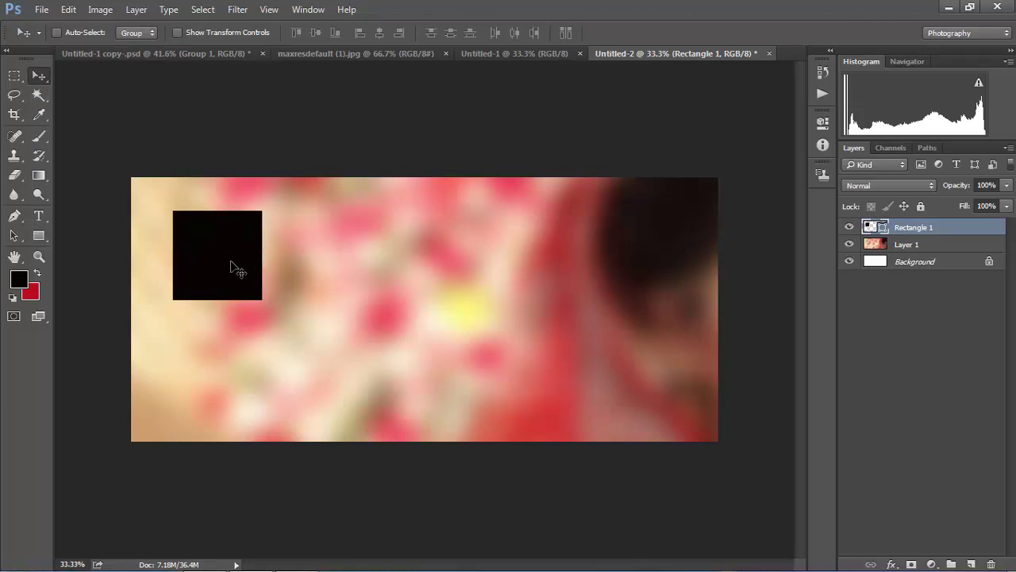
key("ctrl+t")
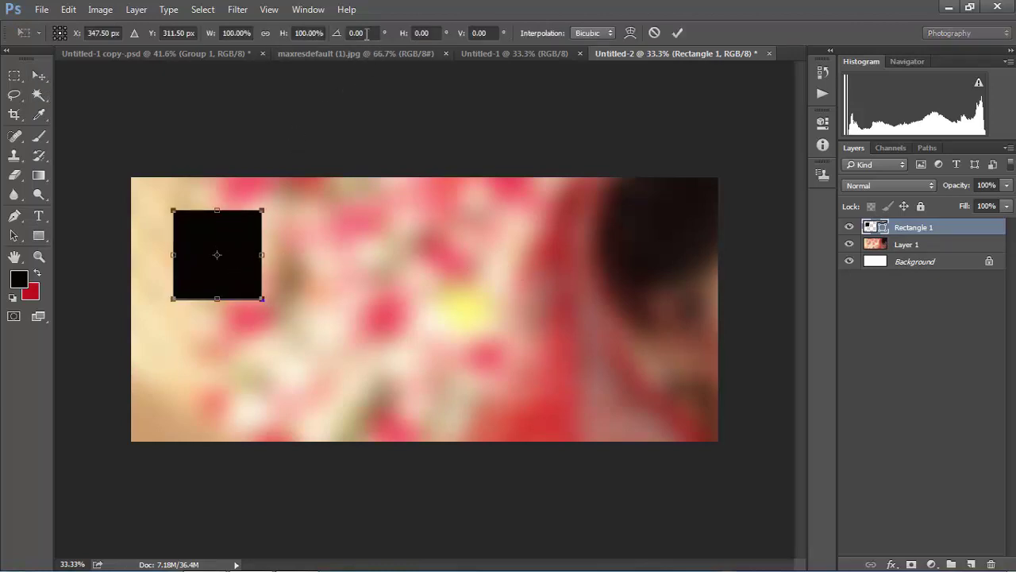
left_click(361, 32)
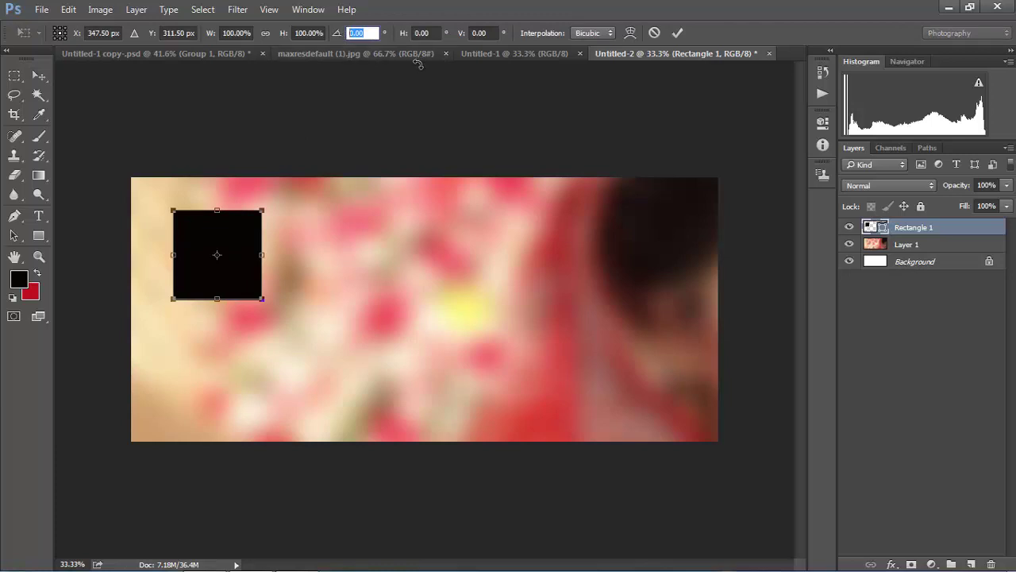
type("45")
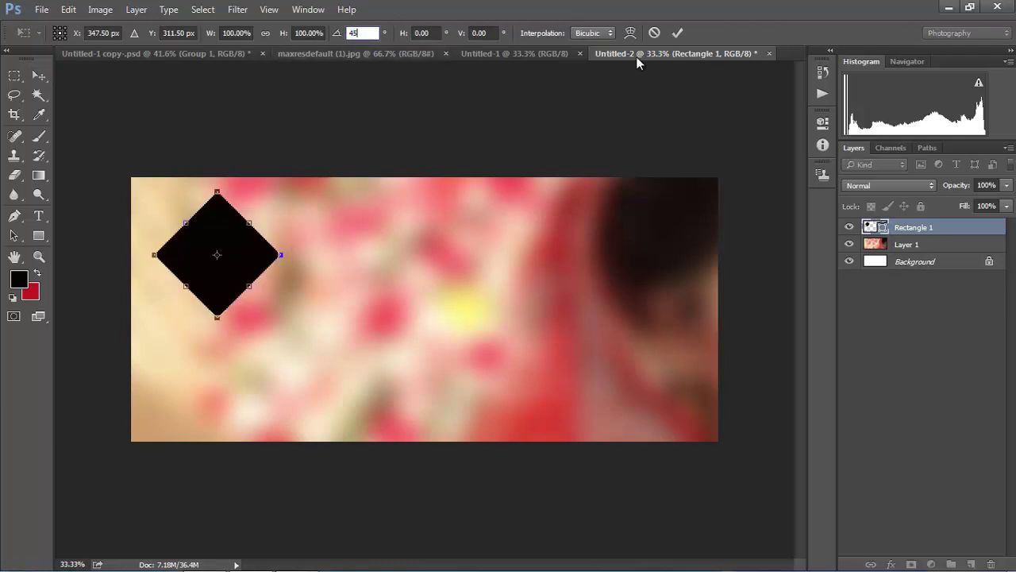
left_click(677, 33)
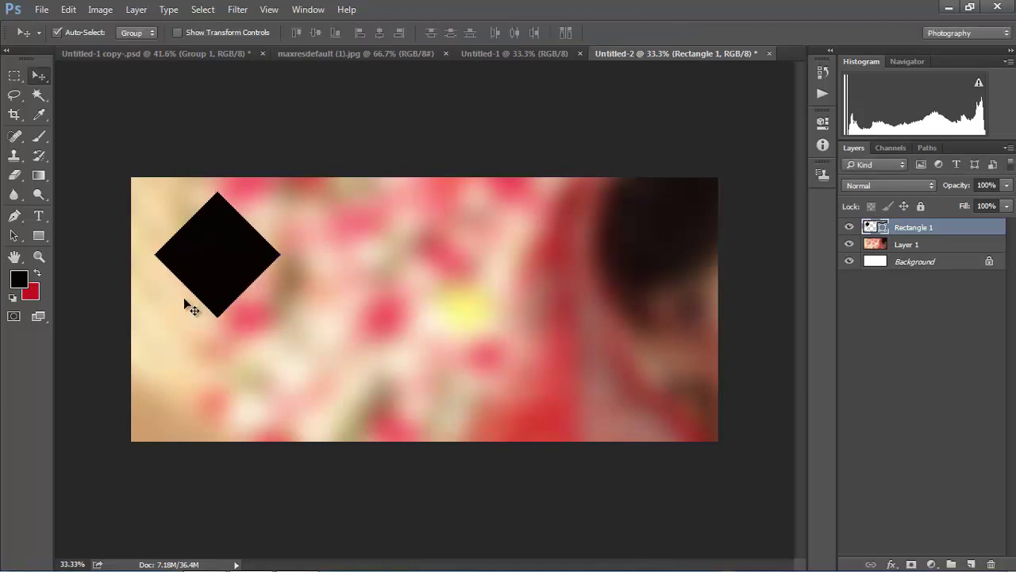
- Alt-drag three copies of the diamond into a four-diamond cluster
left_click_drag(237, 265, 238, 278)
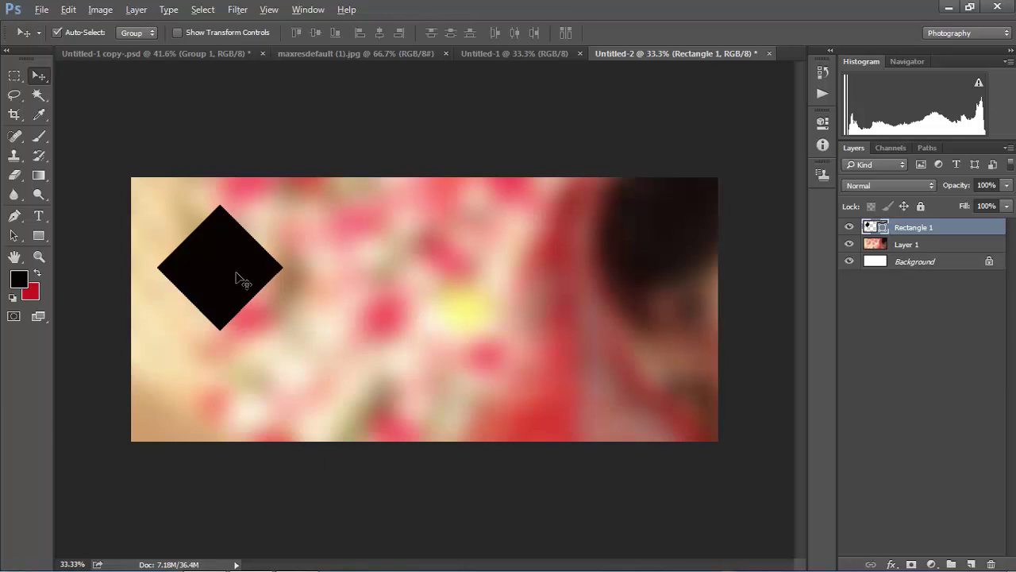
left_click_drag(236, 274, 305, 211)
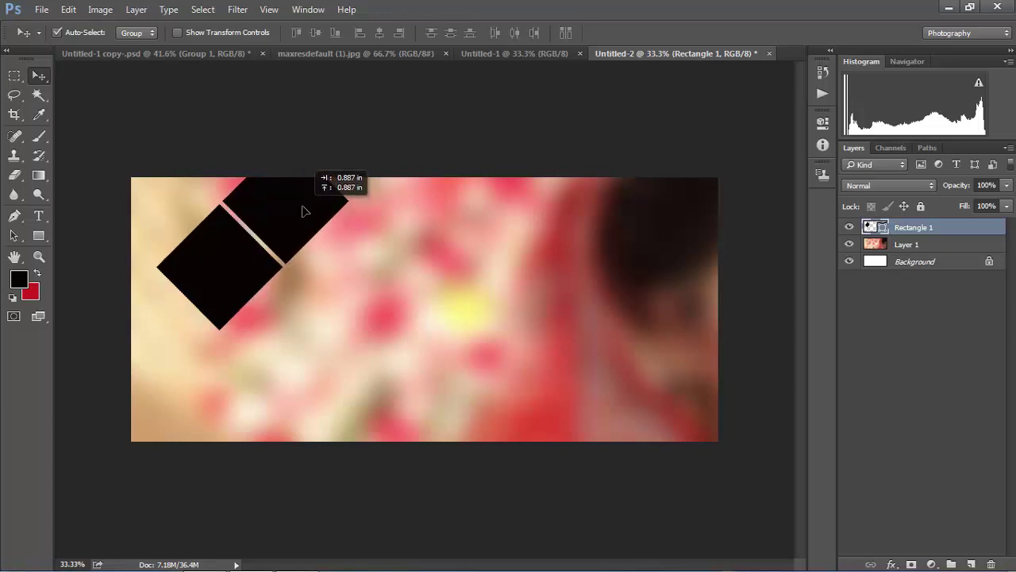
left_click_drag(304, 211, 304, 211)
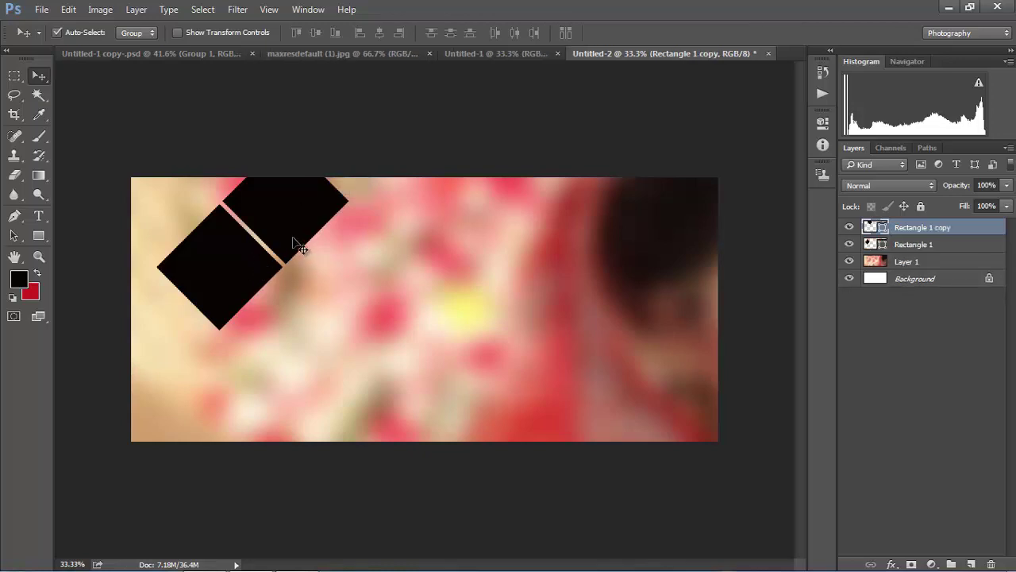
mouse_move(290, 232)
left_mouse_down()
mouse_move(355, 299)
mouse_move(274, 350)
left_mouse_up()
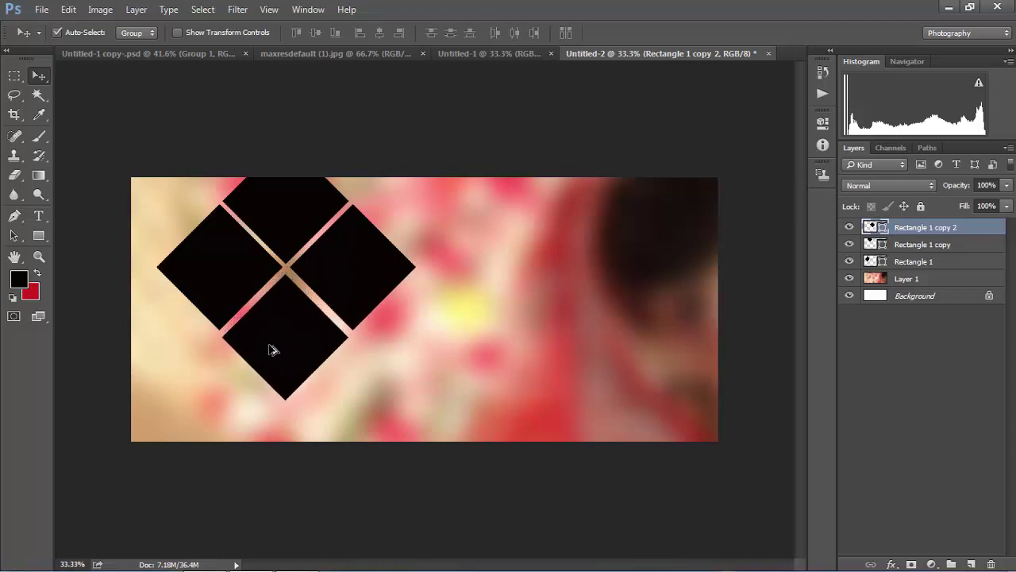
left_click(238, 292)
- Nudge the left, right and bottom diamonds with arrow keys to even the gaps
key("Left")
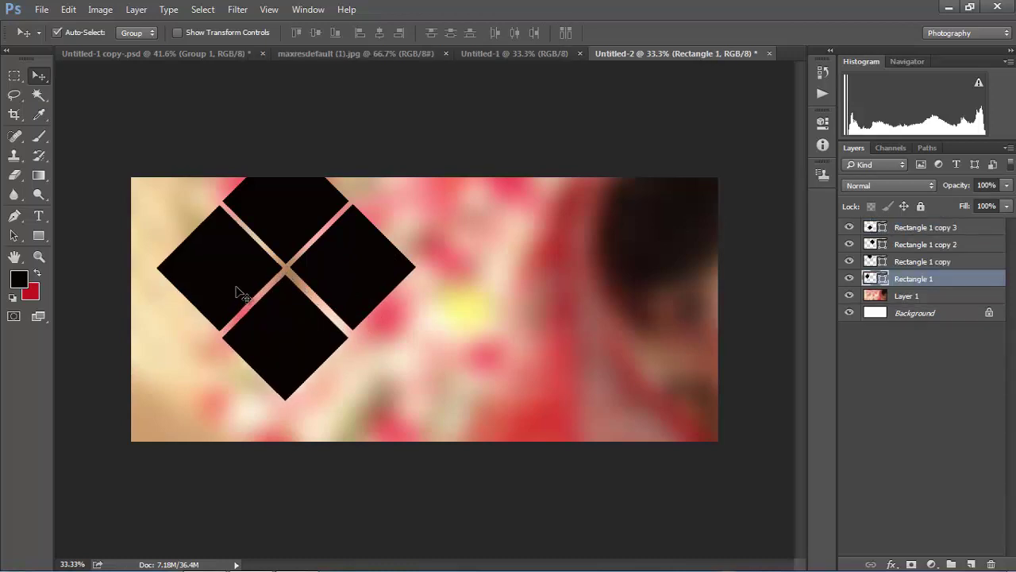
key("Left")
key("Left")
key("Left")
left_click(325, 294)
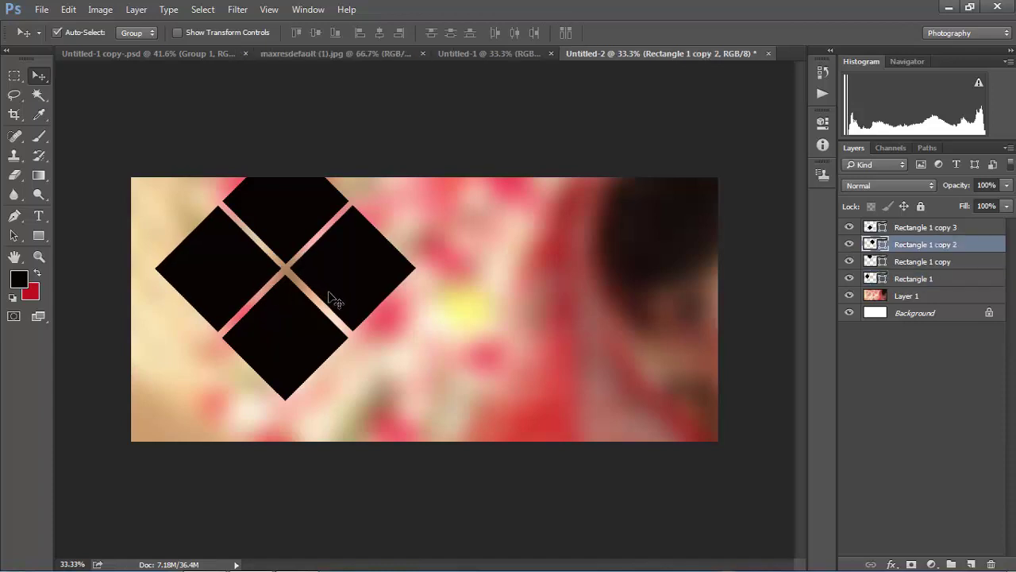
key("Right")
key("Right")
key("Right")
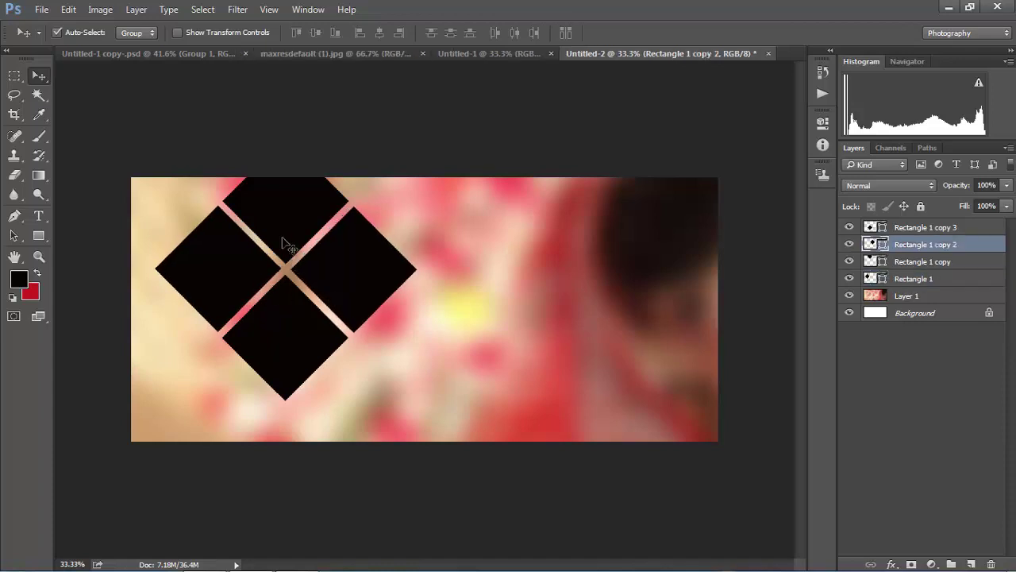
left_click(283, 239)
left_click(301, 309)
key("Up")
key("Up")
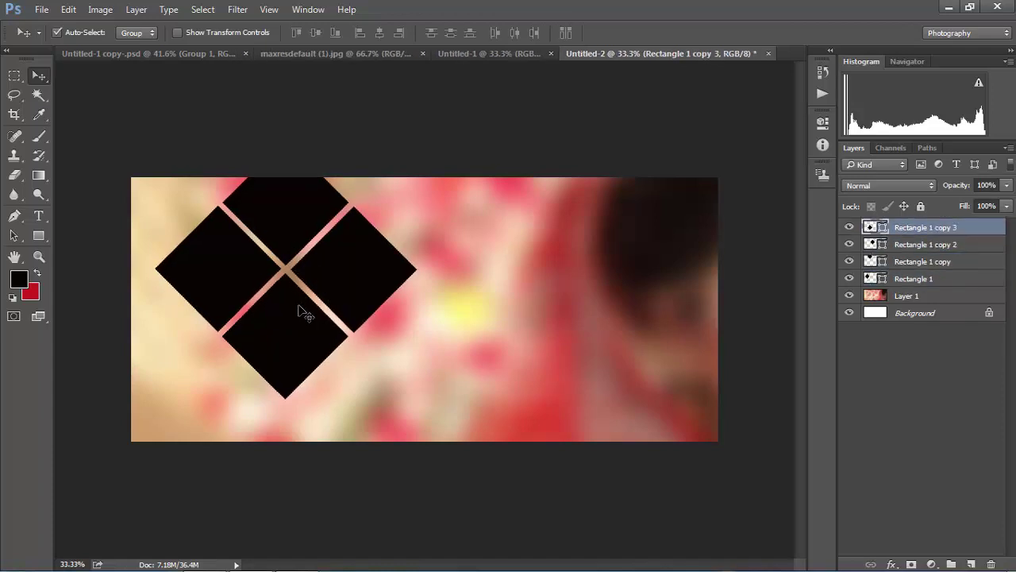
left_click(328, 282)
key("Left")
key("Left")
left_click(268, 289)
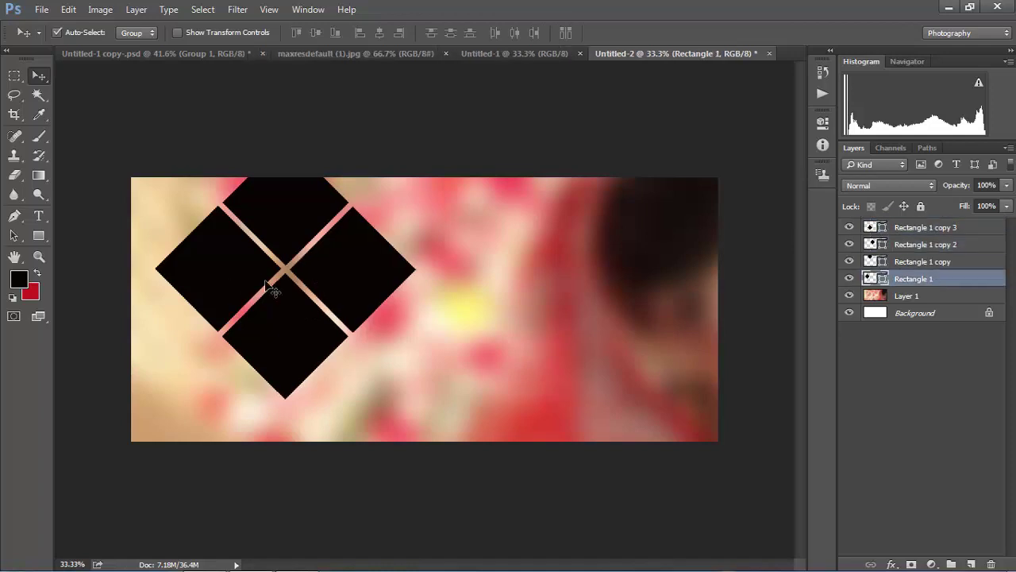
left_click(325, 289)
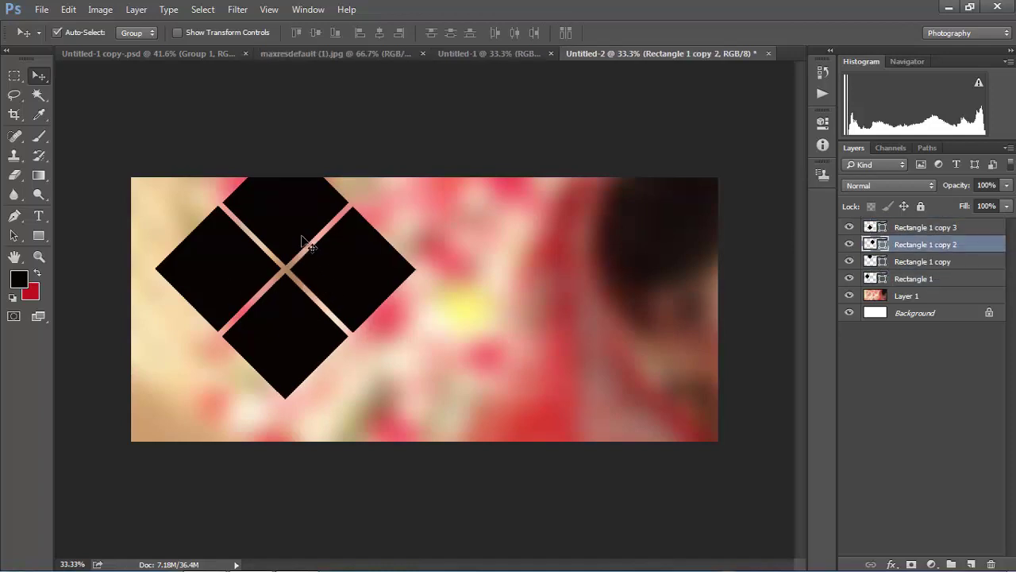
left_click(912, 228)
key("ctrl")
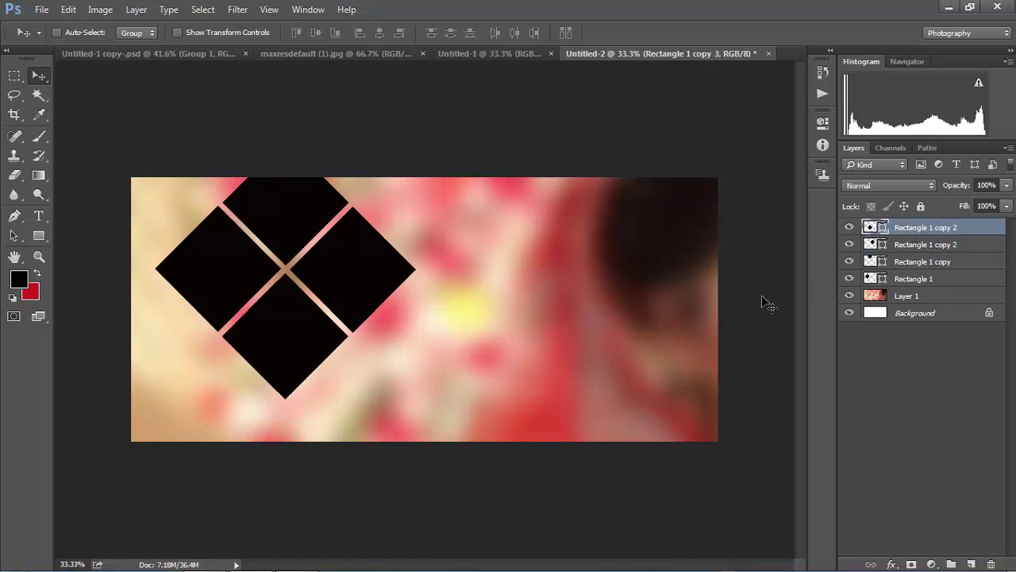
- Merge the four diamond layers into Rectangle 1 copy 3 and shift the grid slightly down
left_click(909, 246)
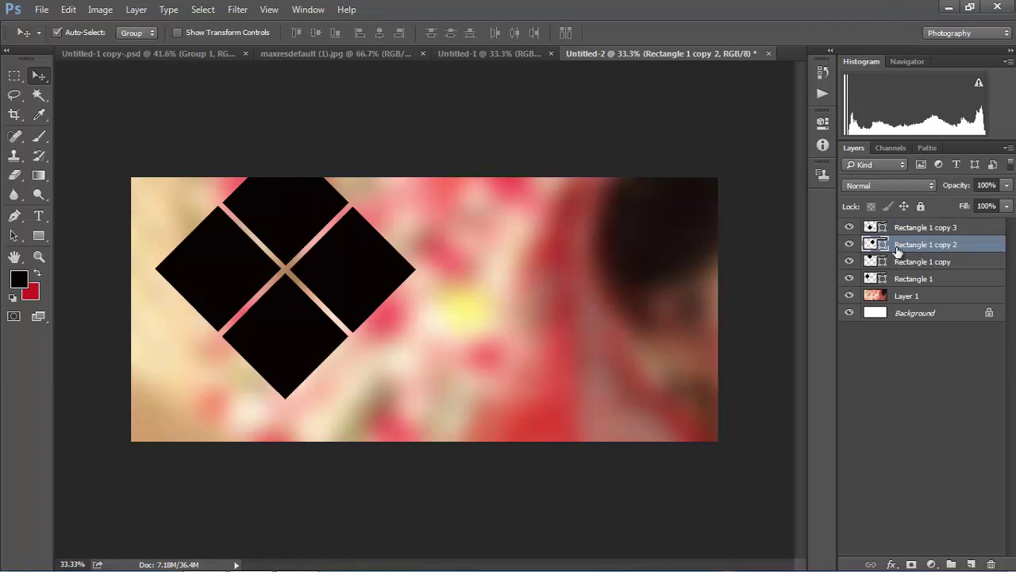
left_click(905, 229)
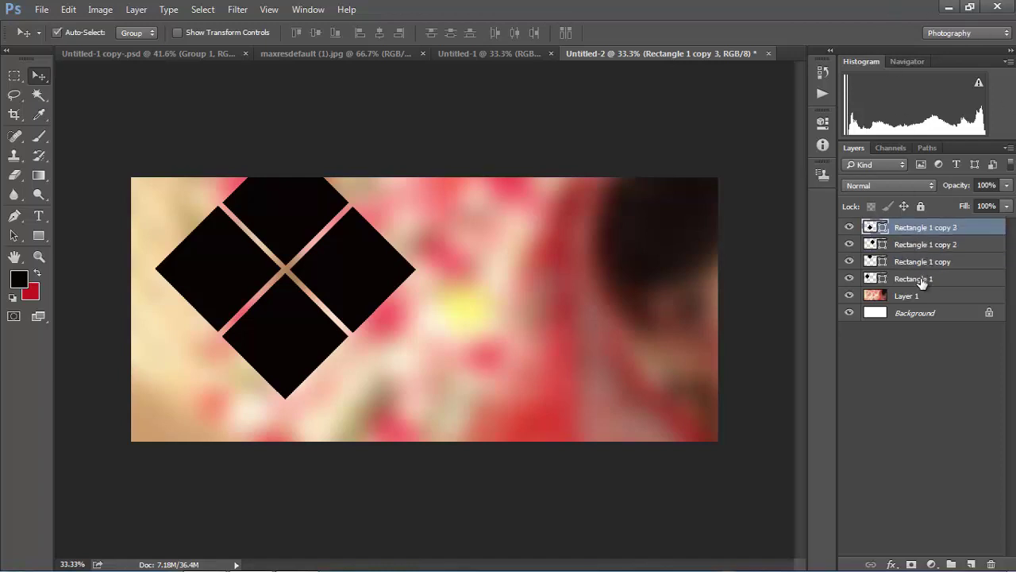
left_click(922, 279, "shift")
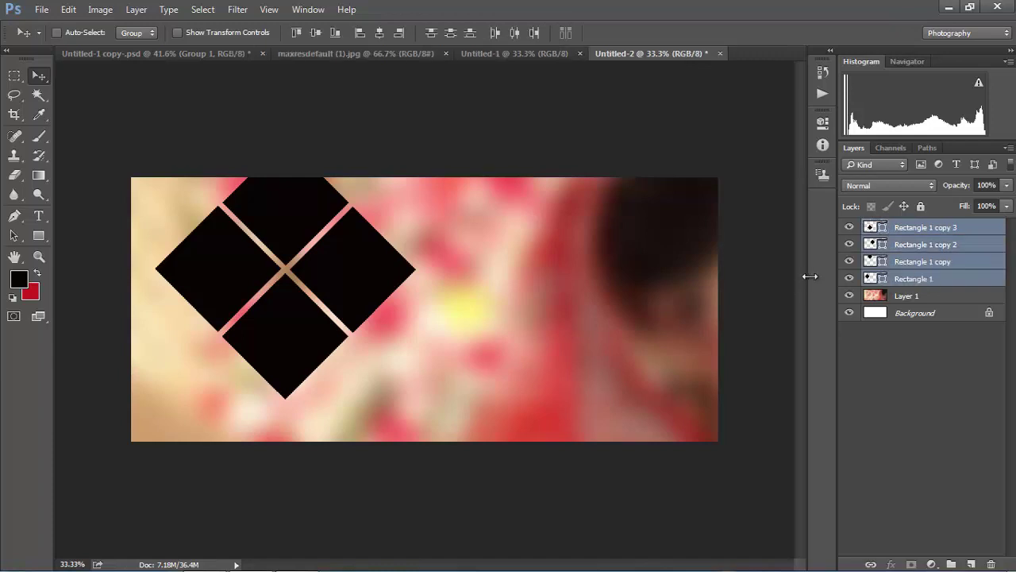
key("ctrl+e")
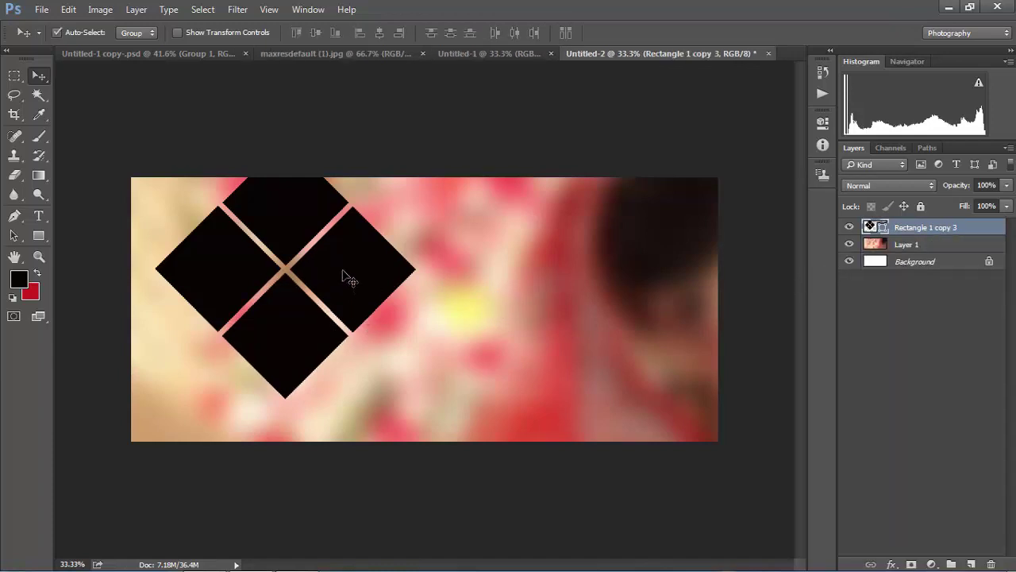
left_click_drag(347, 278, 336, 319)
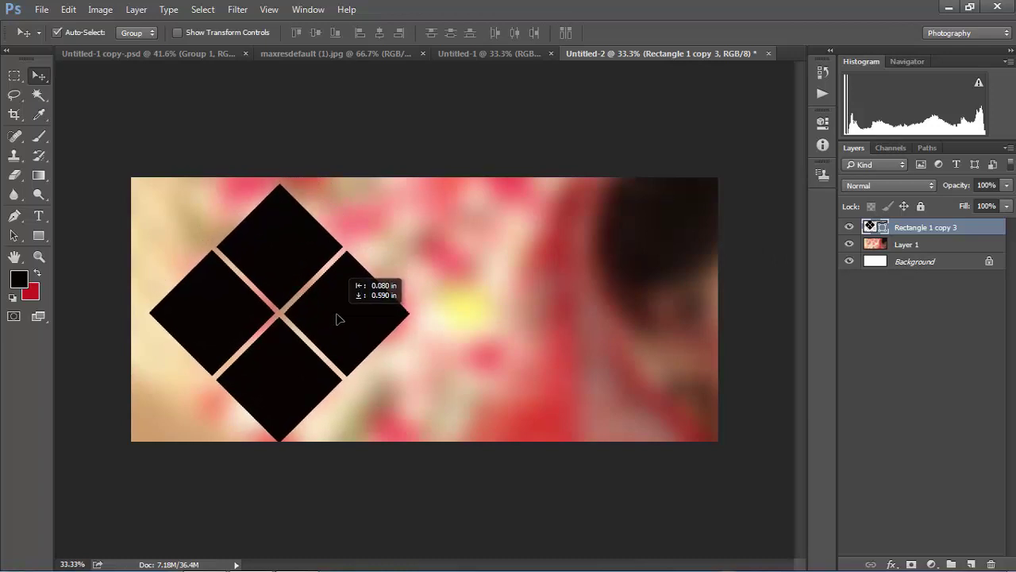
left_click_drag(337, 319, 338, 316)
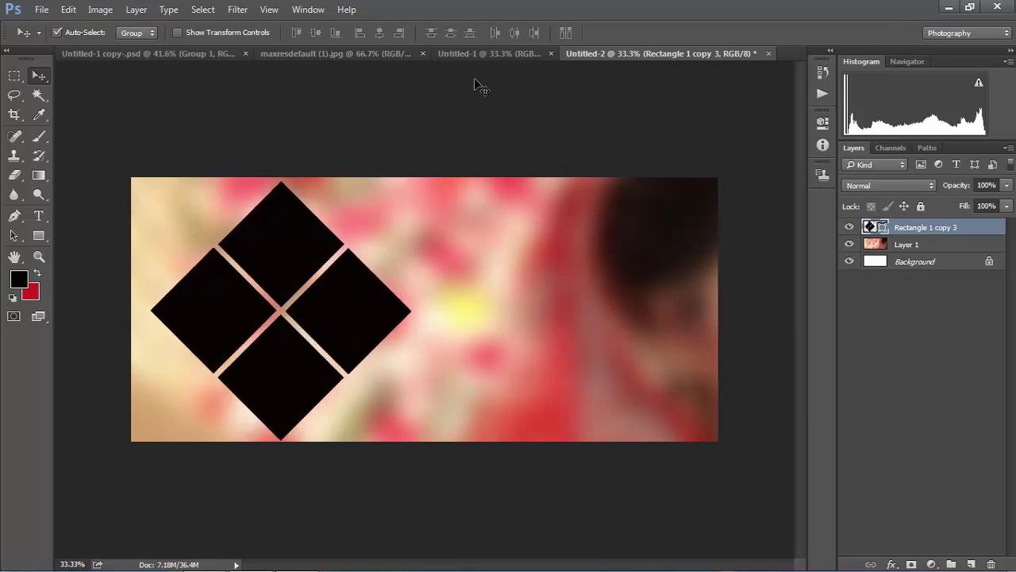
- Paste the bride photo into the collage as Layer 2 over the diamond grid
left_click(488, 55)
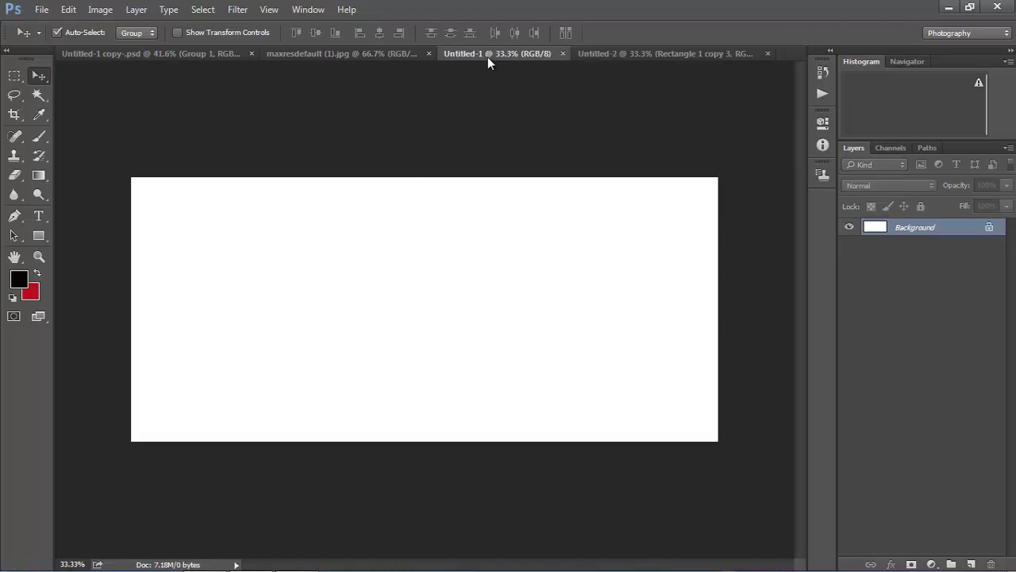
left_click(613, 51)
left_click(375, 52)
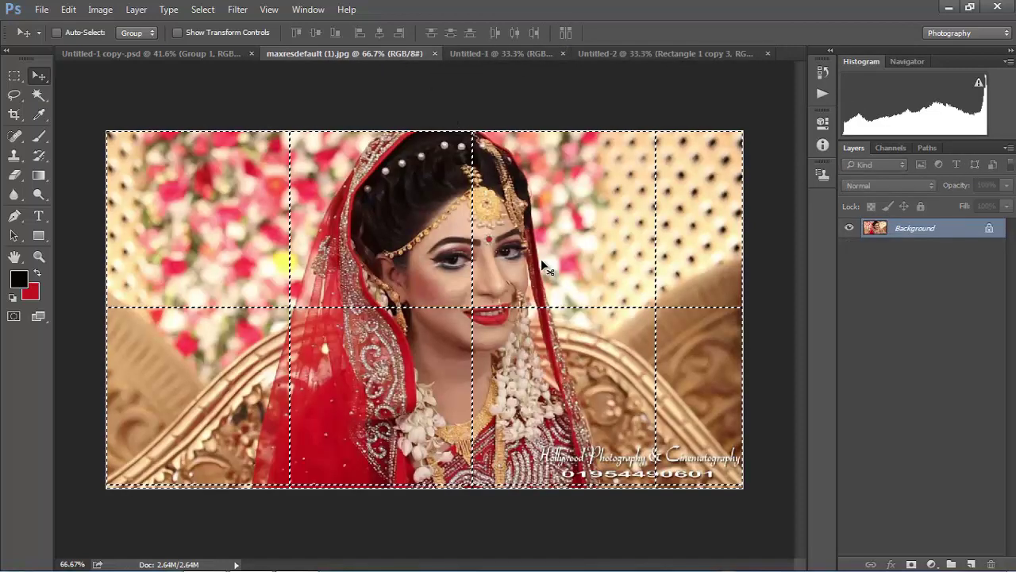
left_click(56, 32)
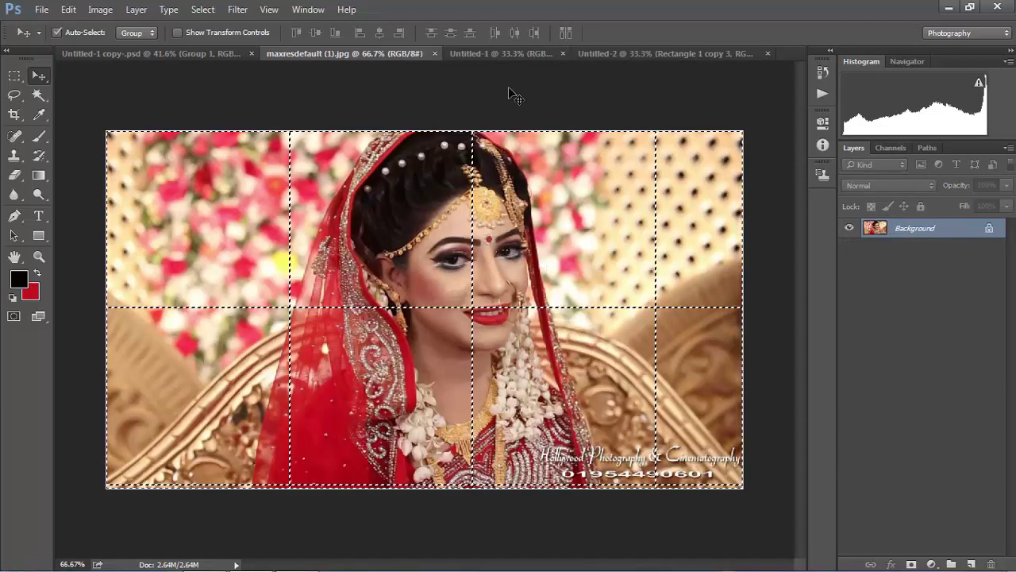
left_click(633, 55)
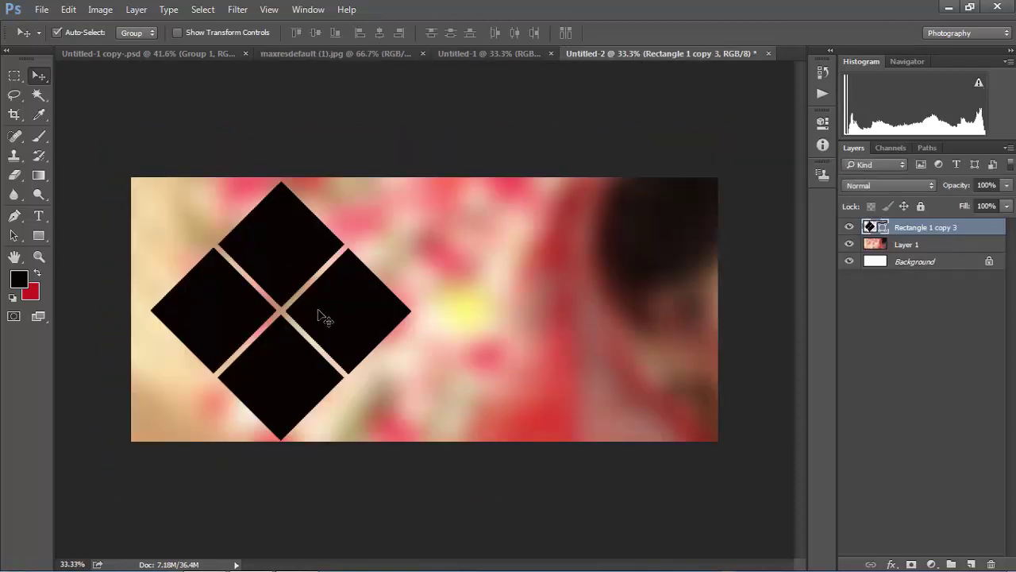
key("ctrl+v")
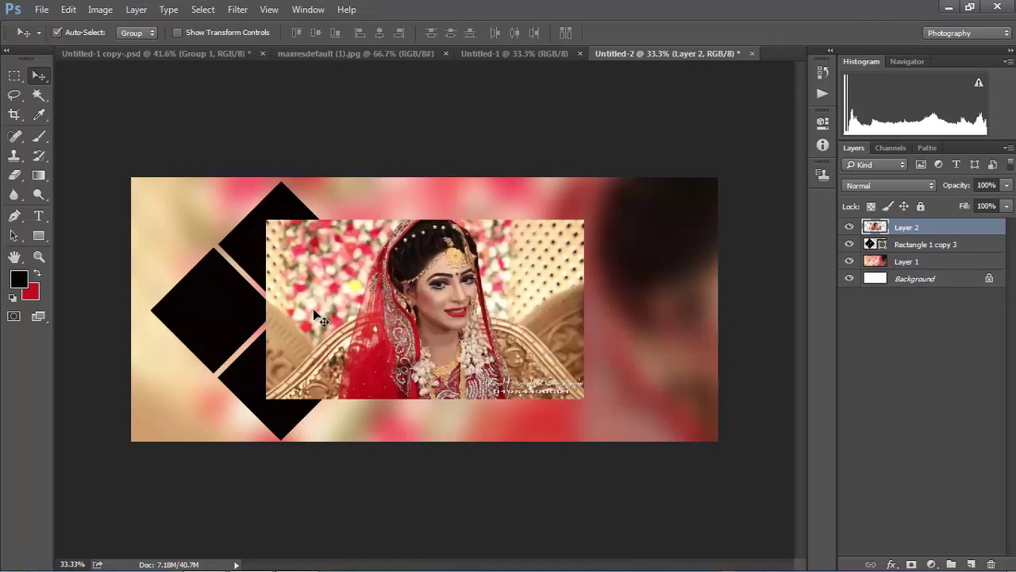
left_click_drag(386, 306, 253, 296)
- Scale Layer 2 to about 138% so it covers the diamonds
key("ctrl+t")
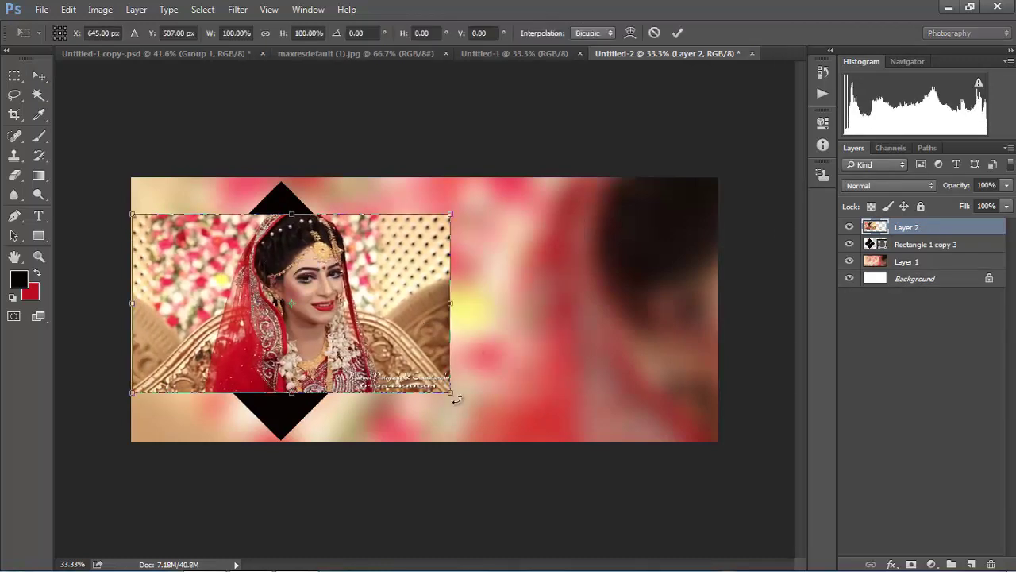
left_click_drag(448, 395, 512, 426)
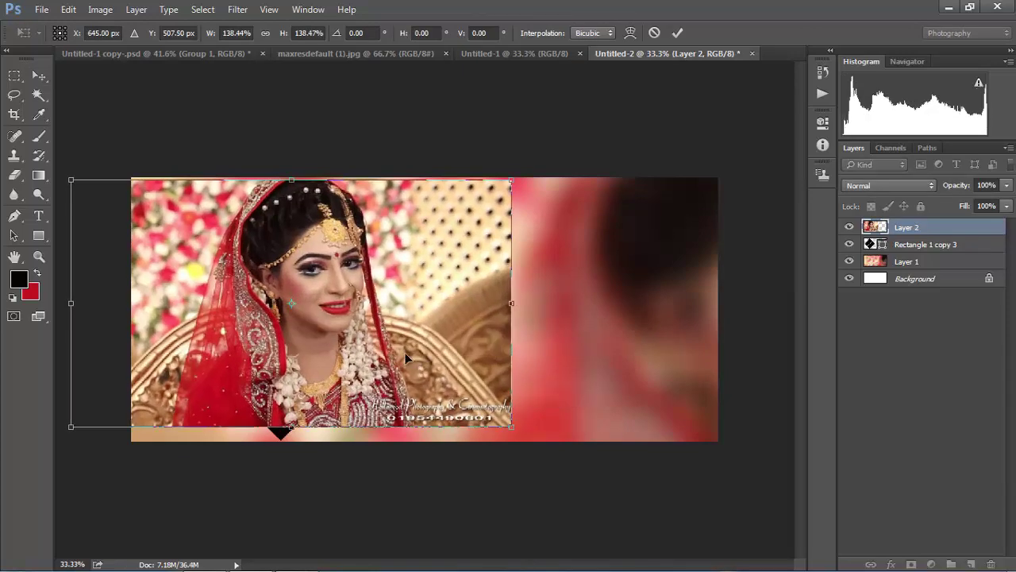
mouse_move(405, 353)
left_mouse_down()
mouse_move(394, 367)
mouse_move(391, 358)
left_mouse_up()
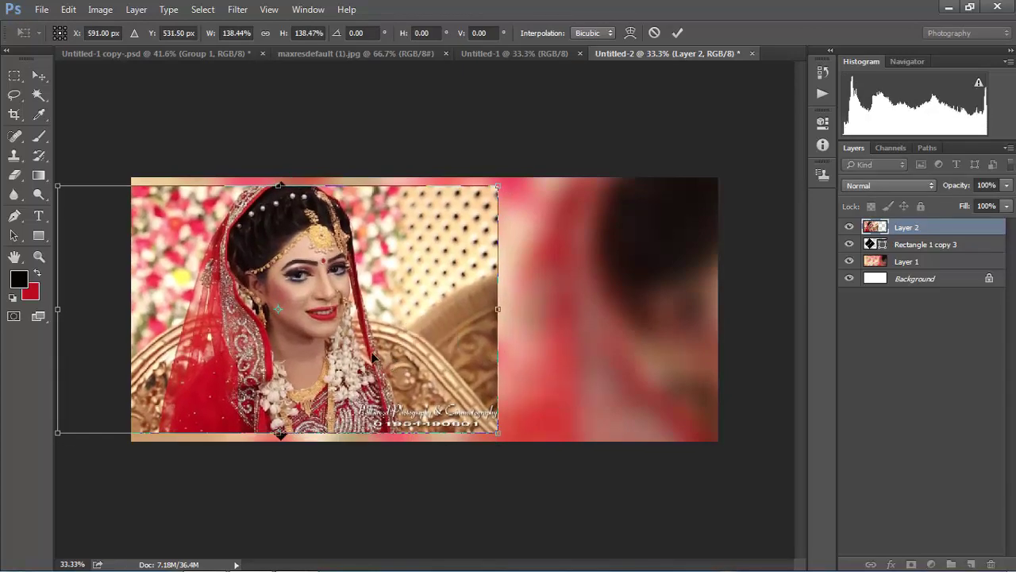
key("Return")
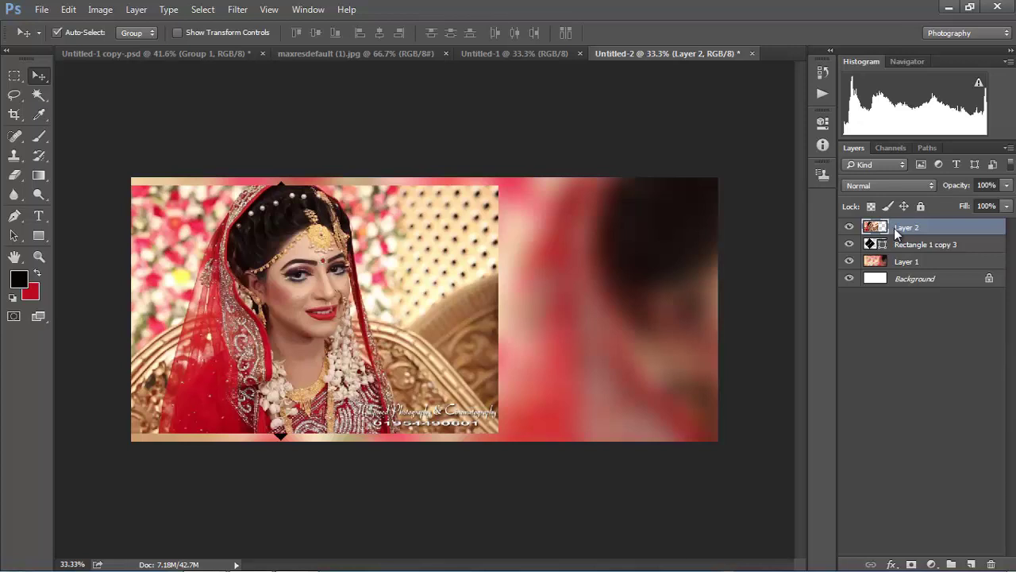
- Clip Layer 2 to the diamond shape and centre the bride's face in the grid
right_click(897, 230)
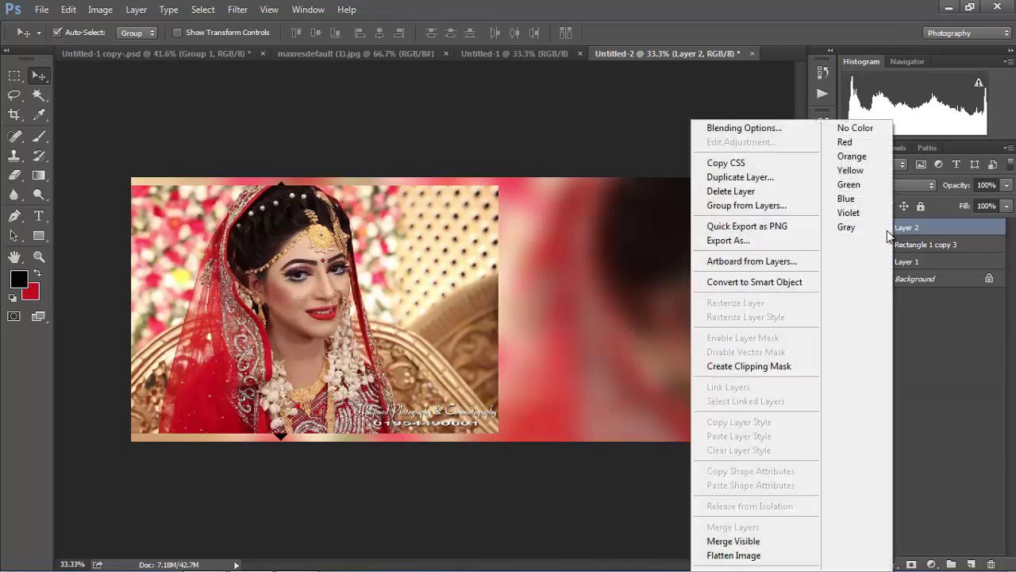
left_click(743, 370)
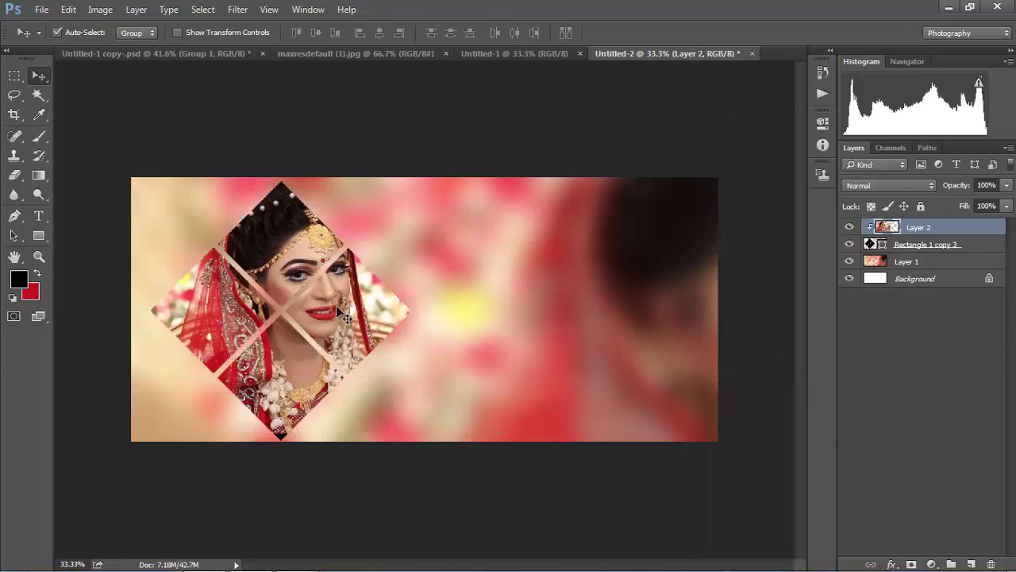
left_click_drag(342, 303, 326, 312)
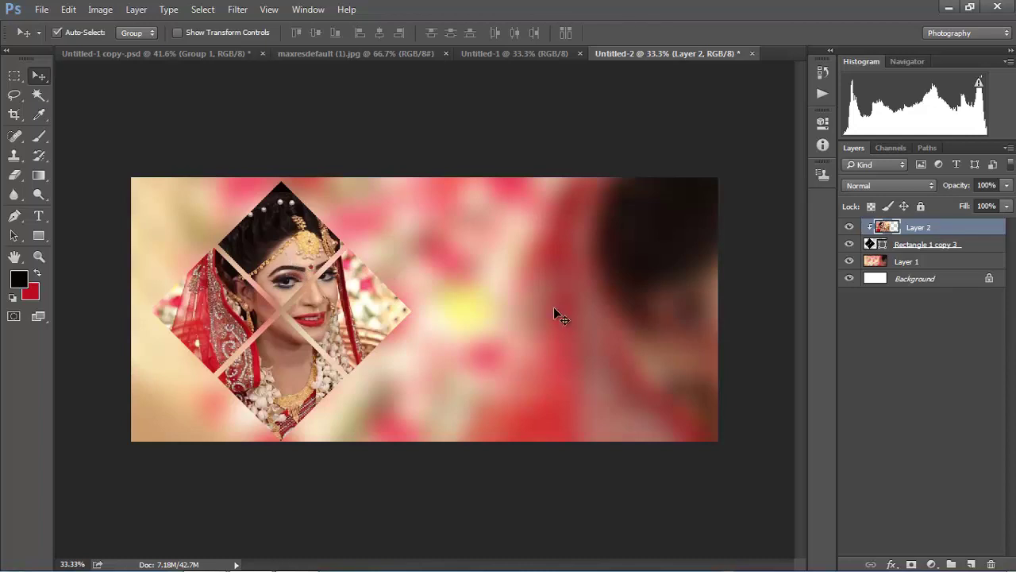
- Try a pale pink stroke on the bride photo, discard it, and select the Rectangle 1 copy 3 layer
left_click(892, 565)
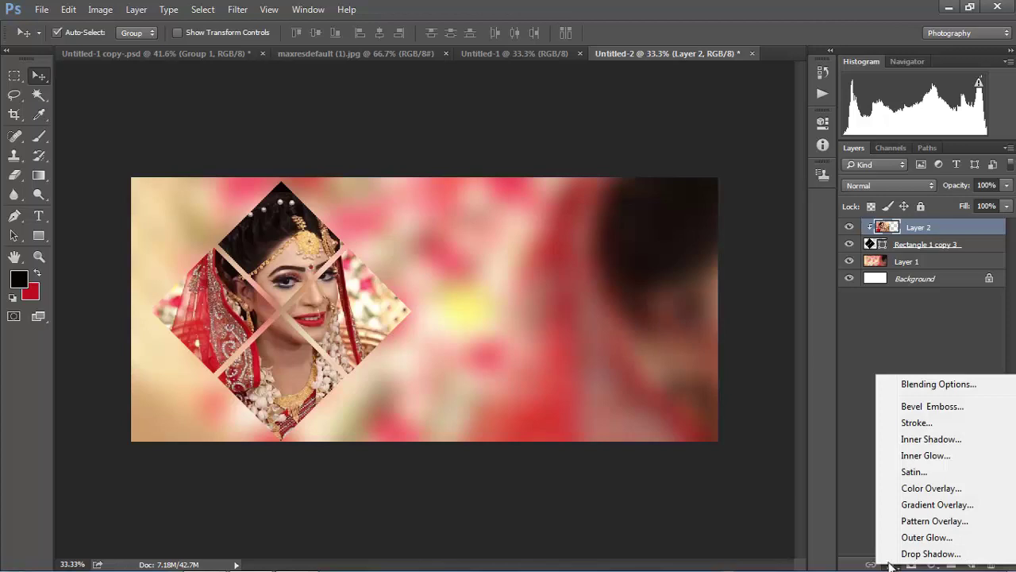
left_click(917, 424)
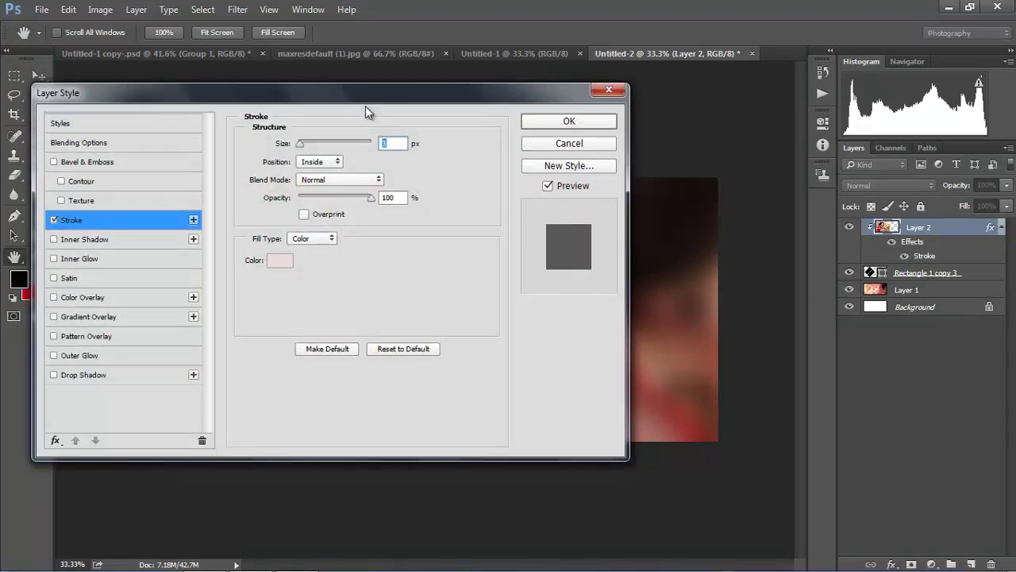
left_click_drag(365, 106, 661, 135)
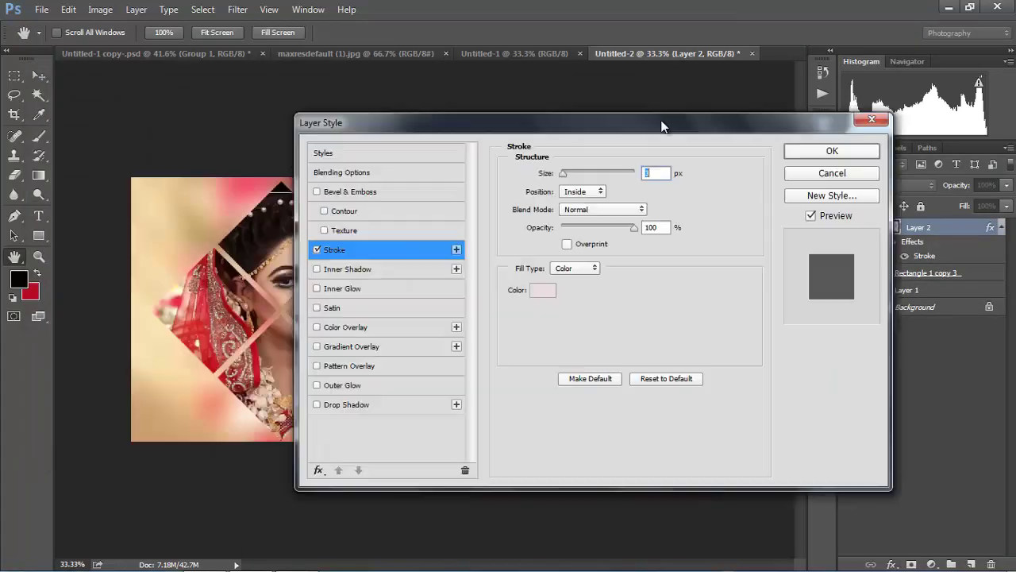
left_click(580, 289)
left_click(330, 144)
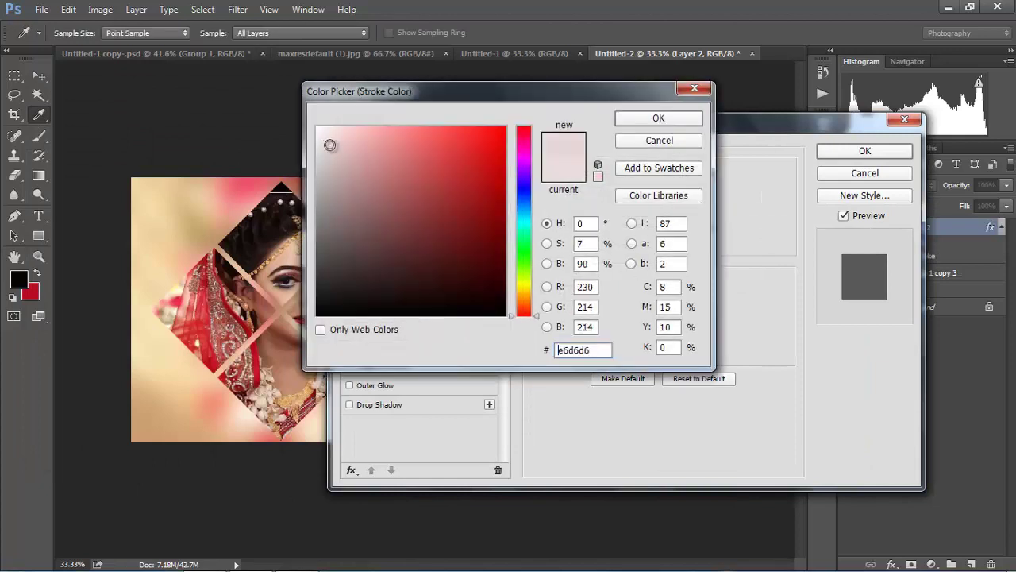
left_click(632, 119)
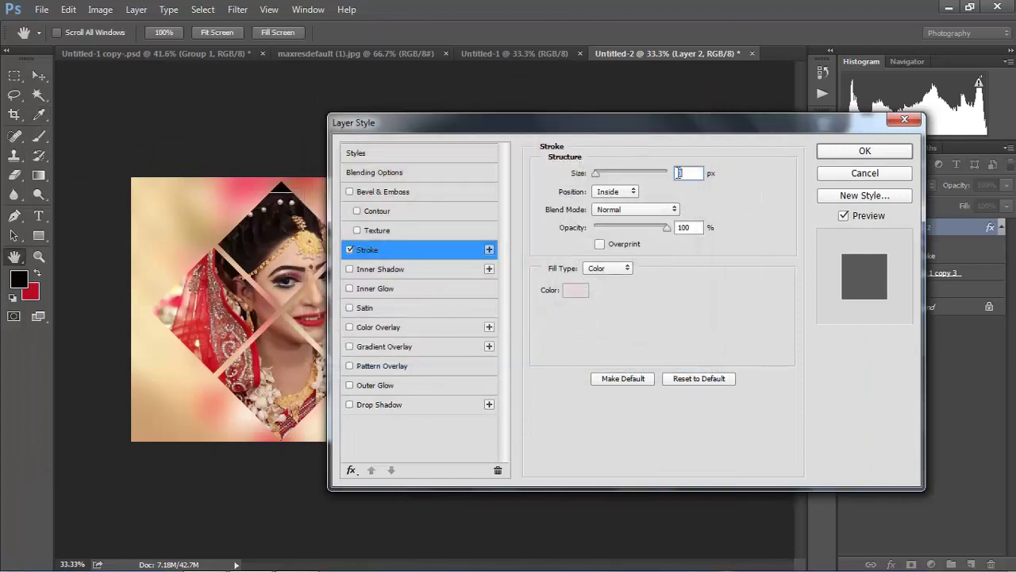
type("0")
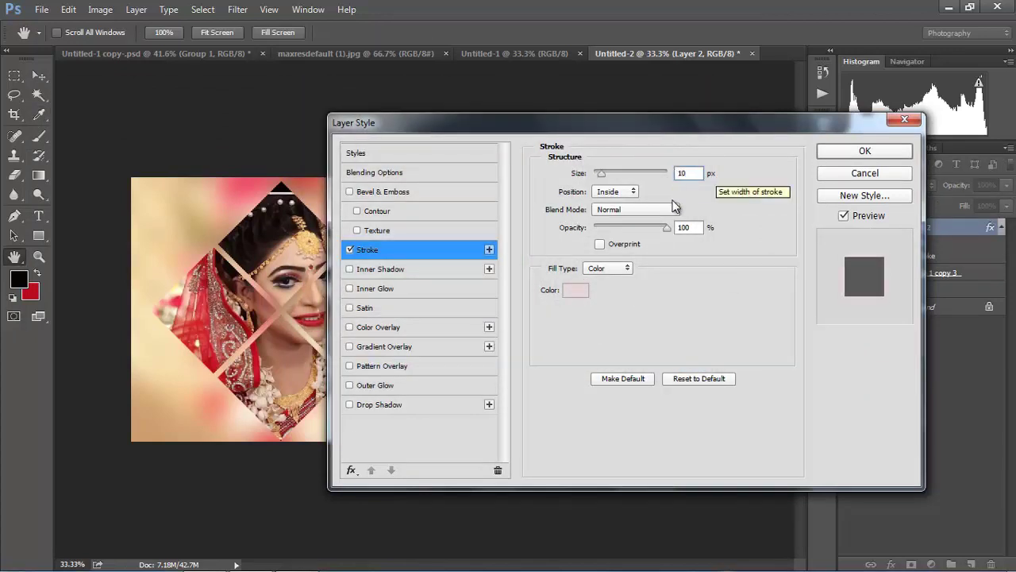
key("Return")
key("v")
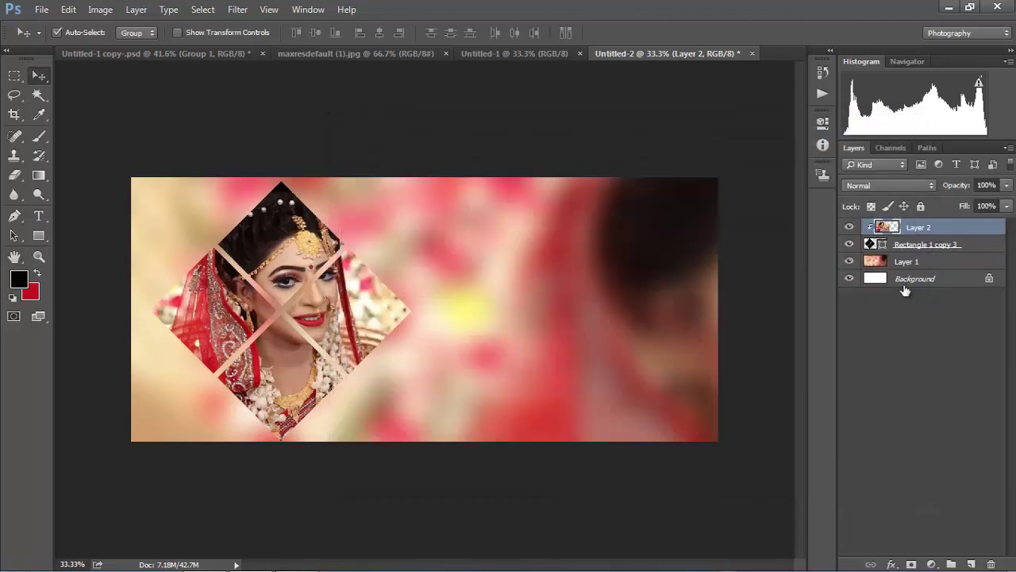
left_click(921, 245)
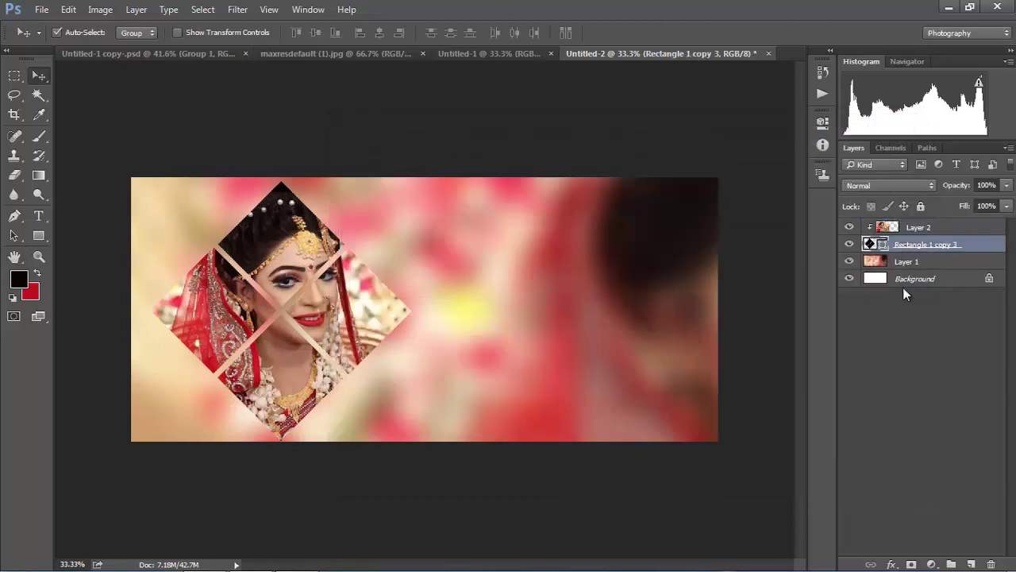
- Add a 10 px stroke and a default drop shadow to the Rectangle 1 copy 3 diamond layer
left_click(892, 563)
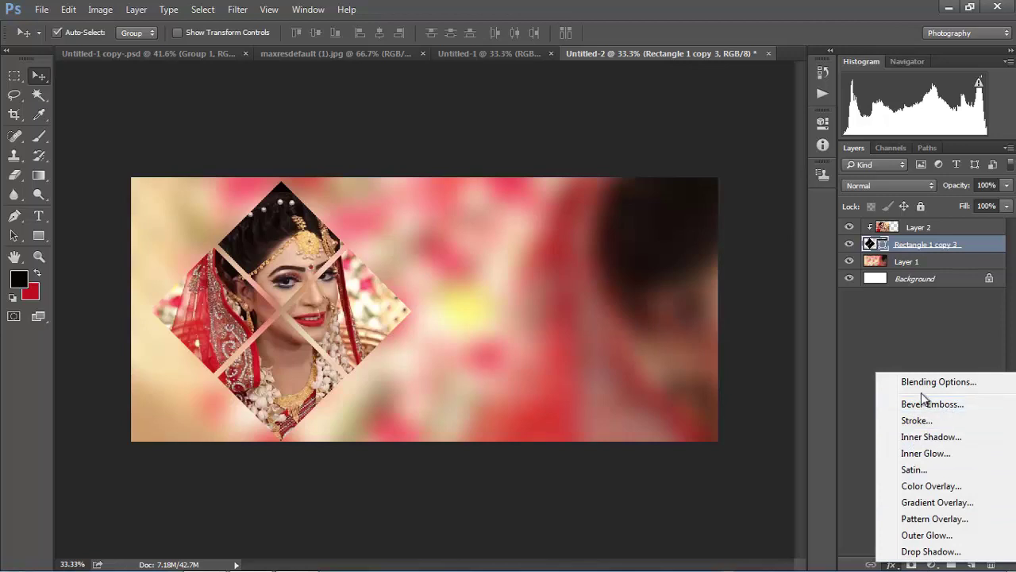
left_click(919, 421)
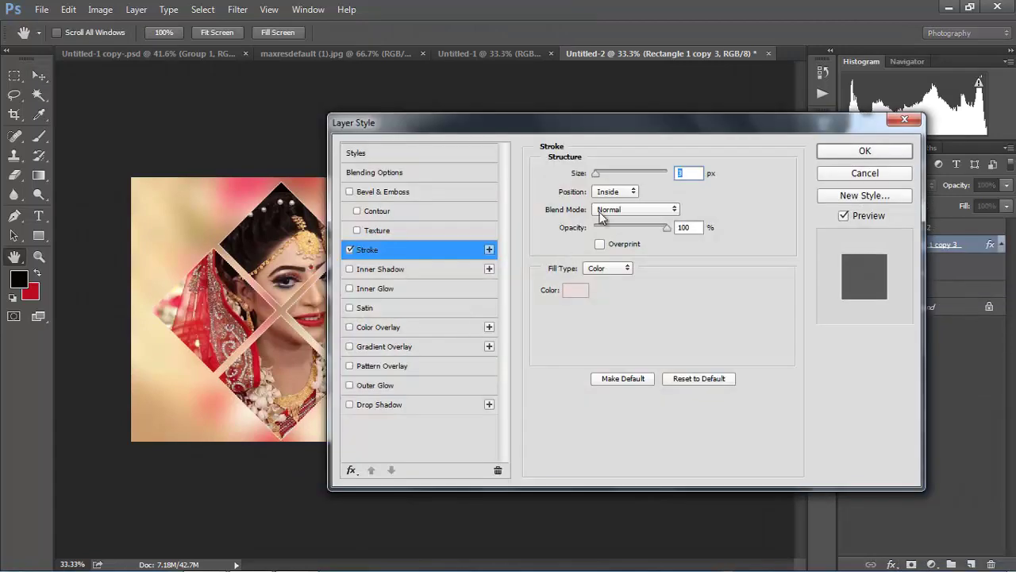
type("10")
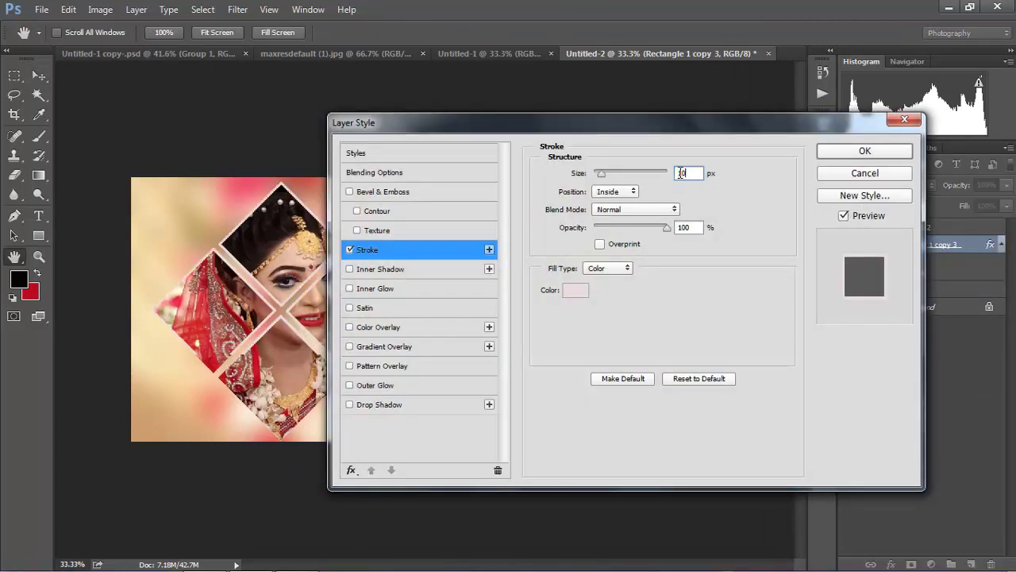
left_click(885, 152)
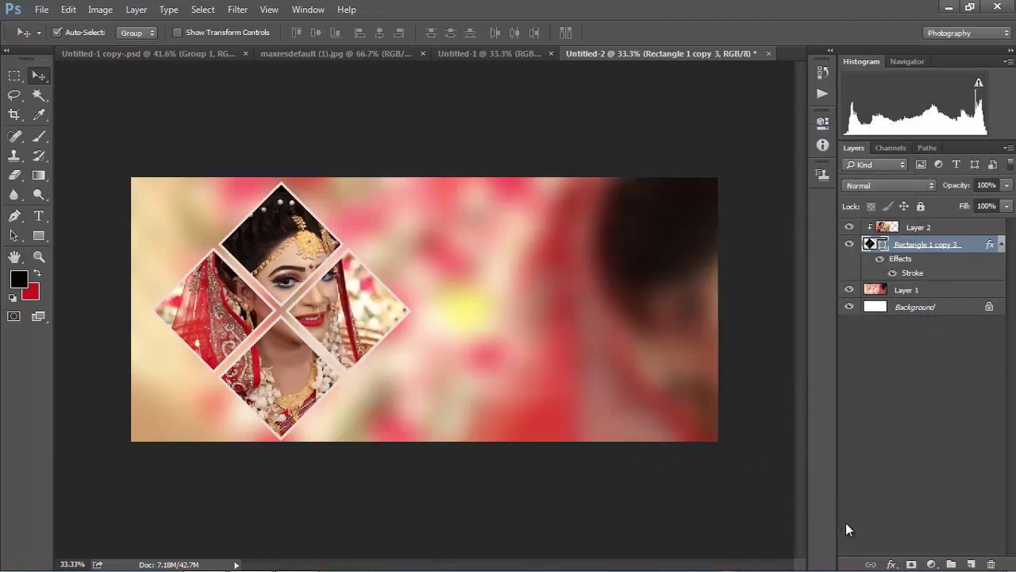
left_click(893, 564)
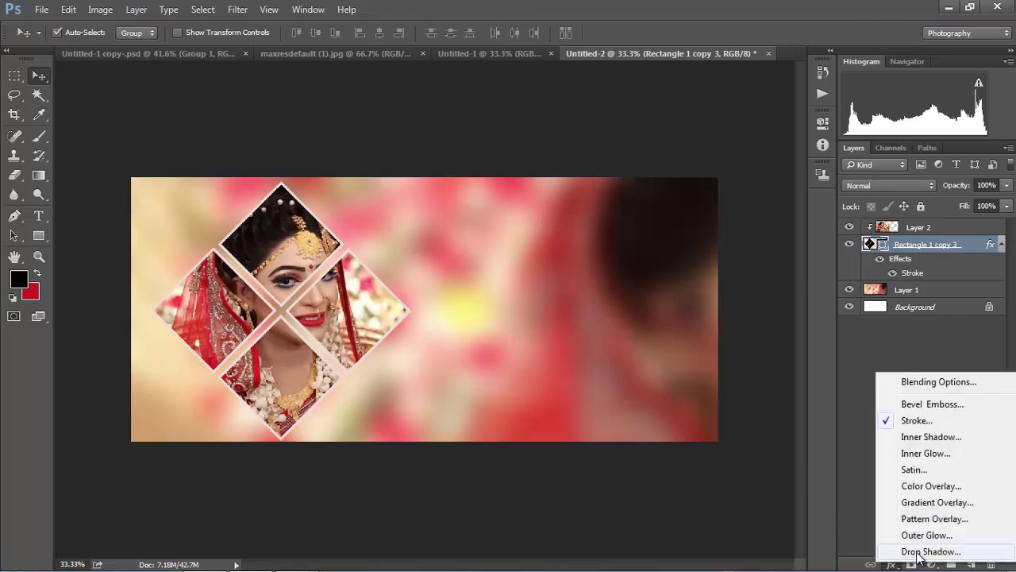
left_click(921, 551)
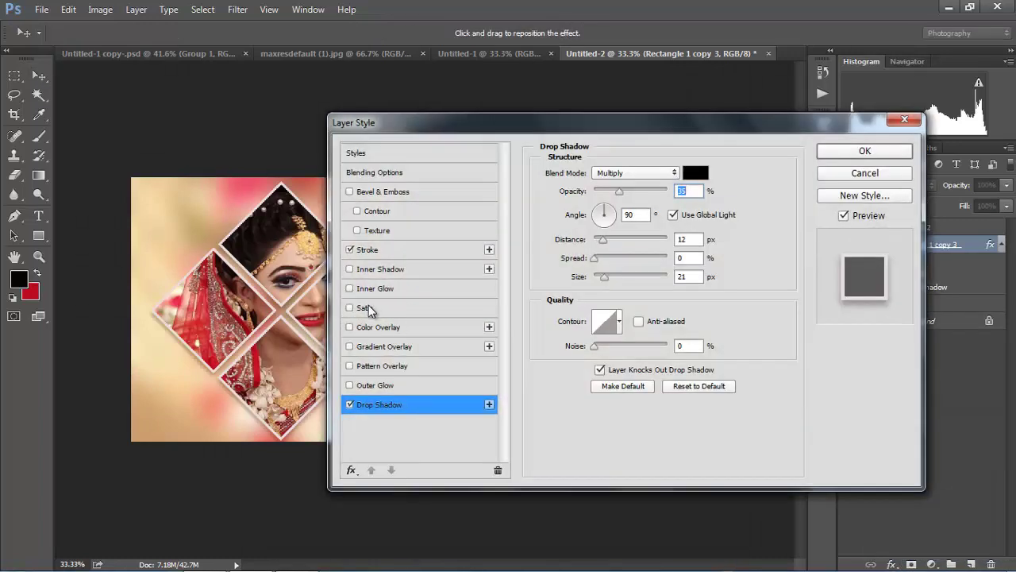
left_click(841, 151)
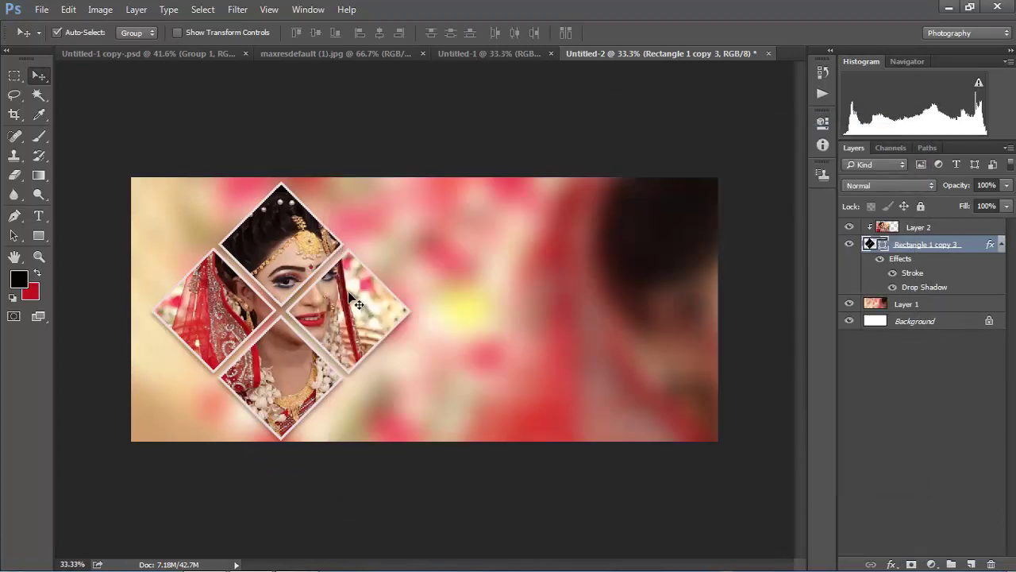
- Paste the copied bride photo above Layer 1 in Untitled-2 and move it to the right
left_click(531, 52)
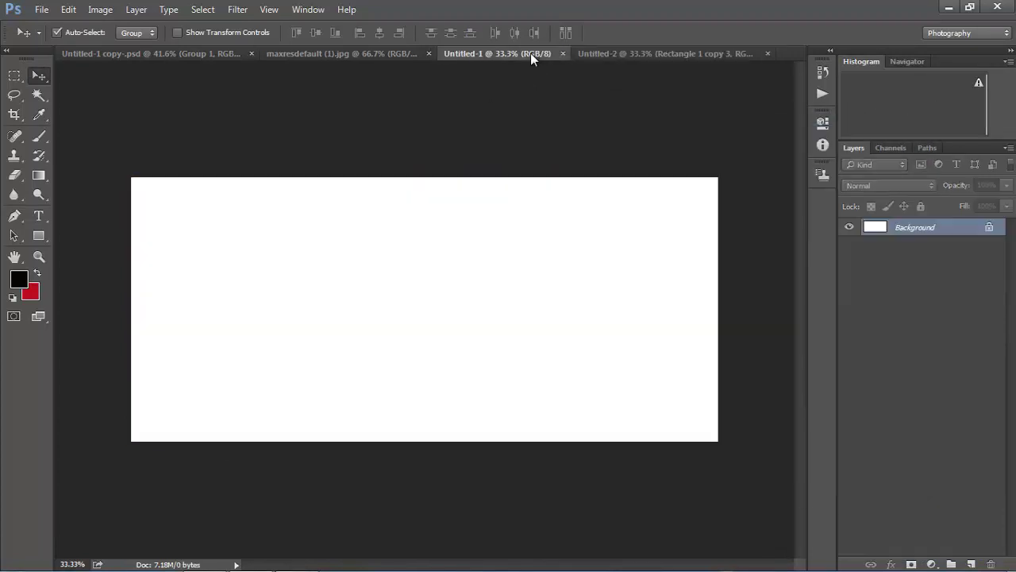
left_click(408, 52)
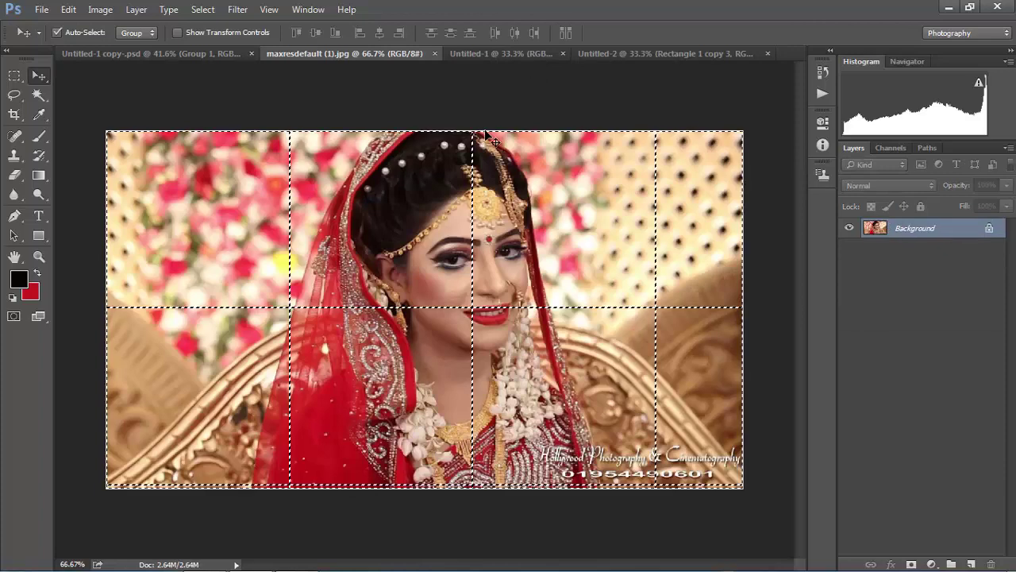
left_click(607, 49)
left_click(468, 302)
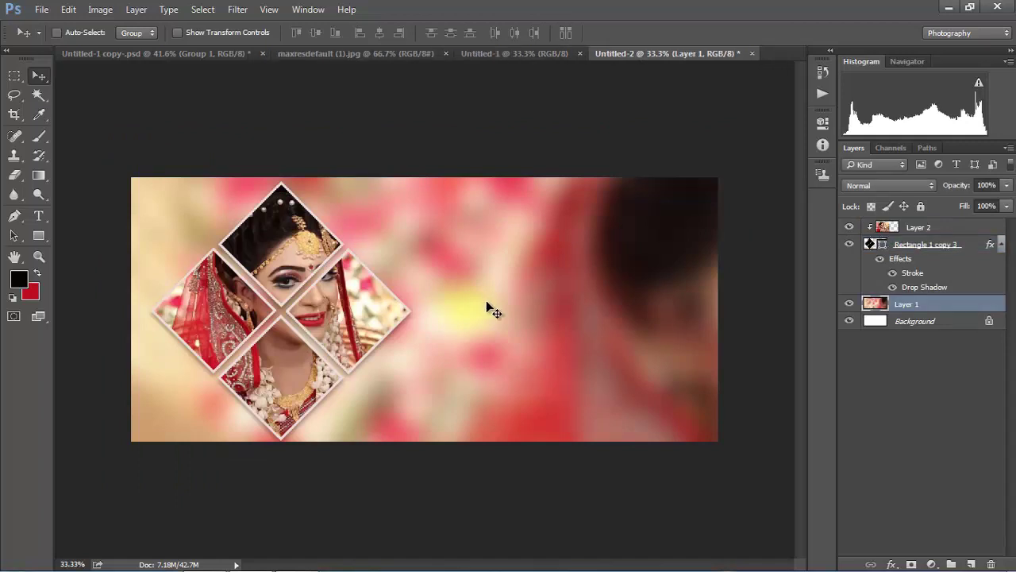
key("ctrl+v")
mouse_move(531, 327)
left_mouse_down()
mouse_move(633, 321)
mouse_move(631, 330)
left_mouse_up()
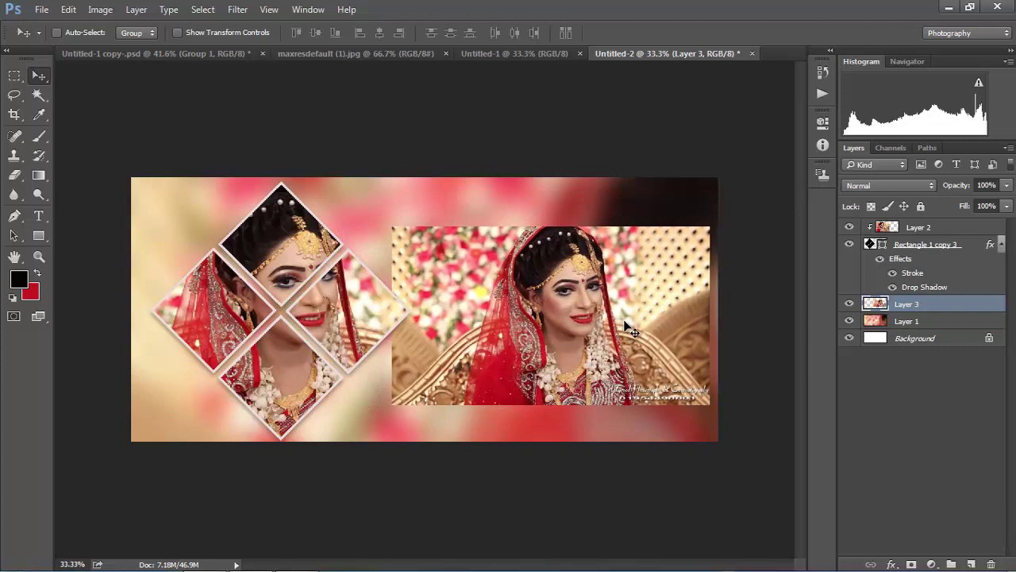
- Rotate the pasted photo about -12.5° and scale it to roughly 87%
key("ctrl+t")
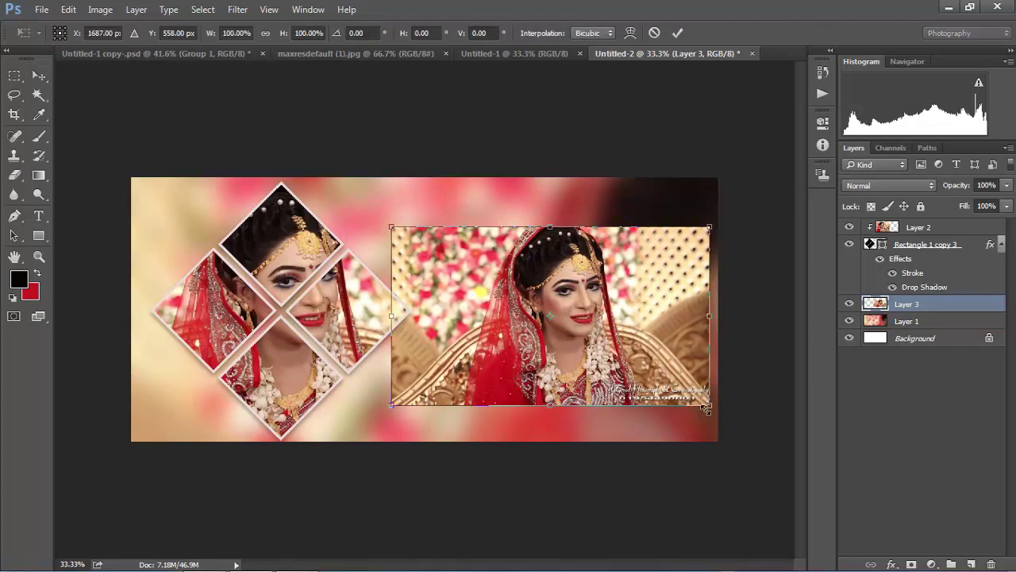
left_click_drag(706, 408, 688, 395)
left_click_drag(636, 324, 654, 312)
key("Return")
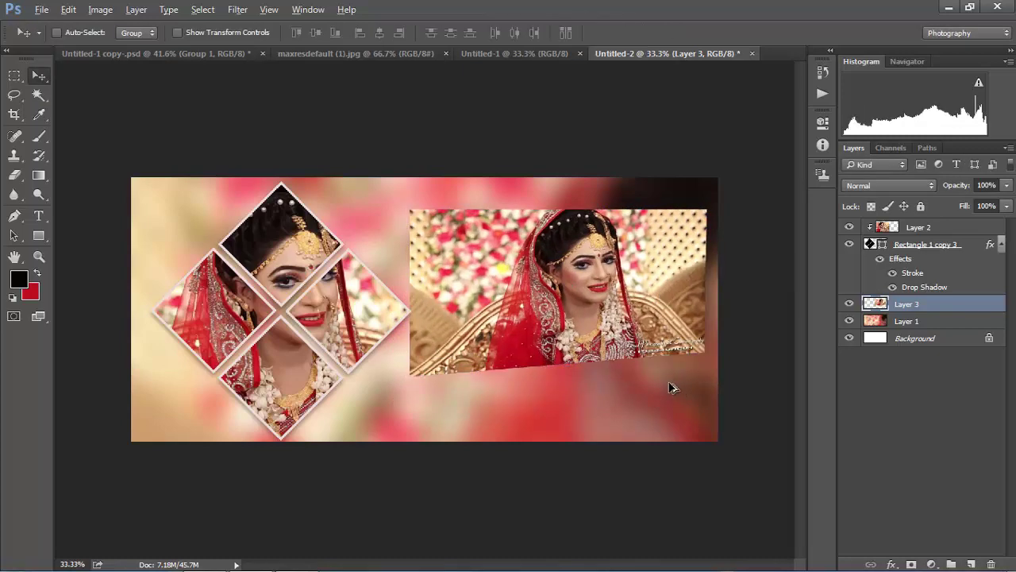
key("ctrl+z")
key("ctrl+t")
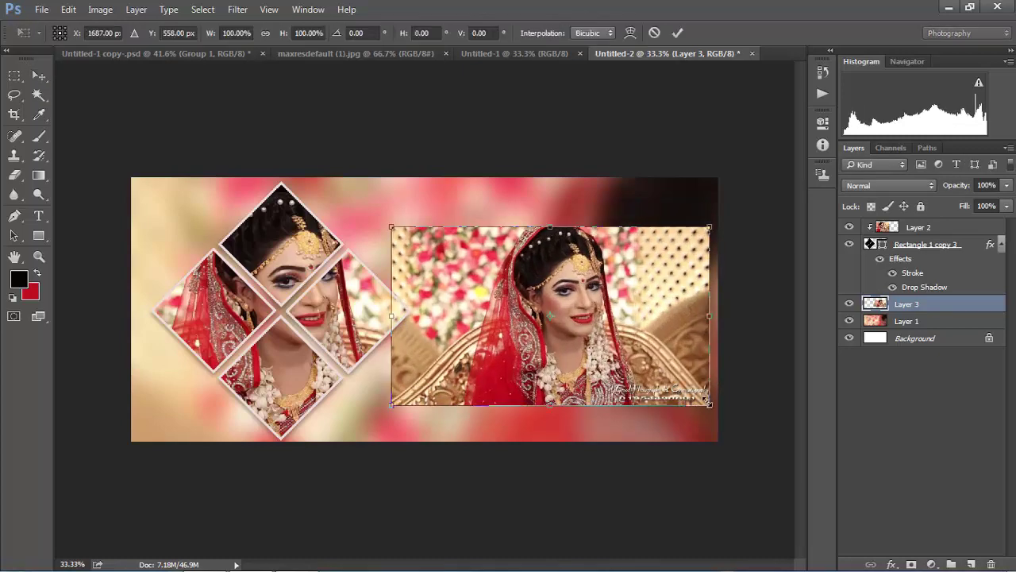
left_click_drag(719, 403, 730, 351)
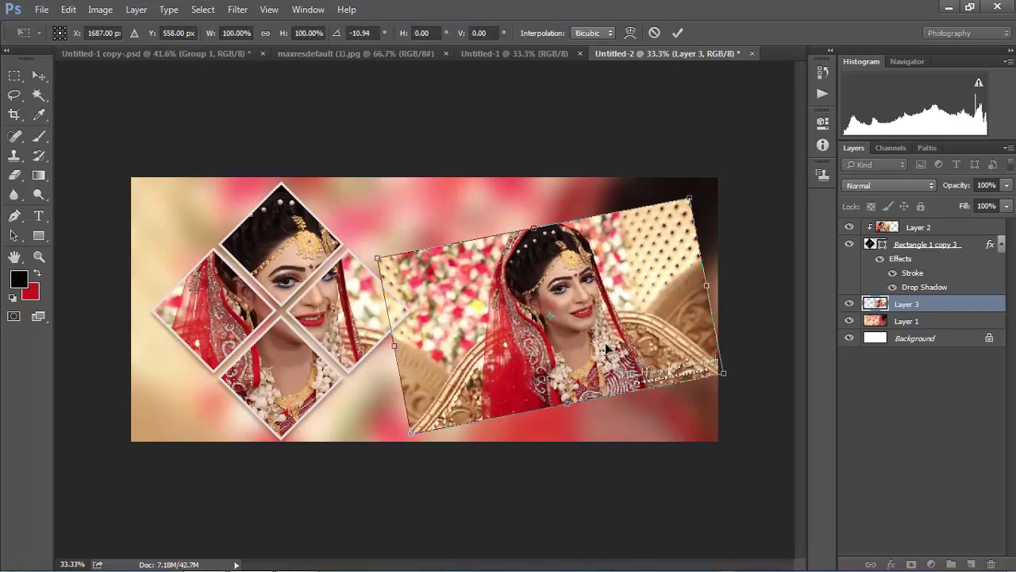
left_click_drag(611, 350, 611, 316)
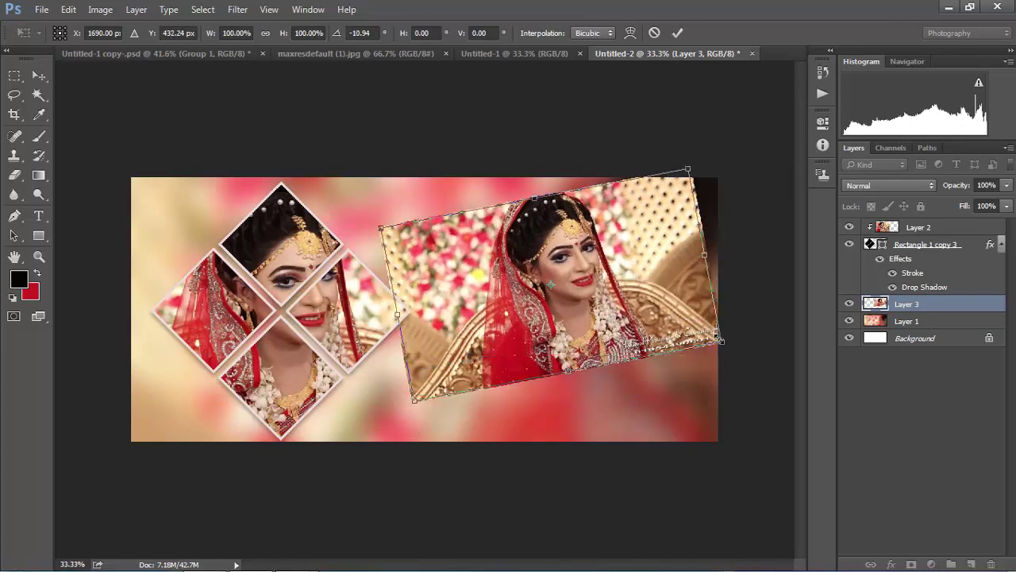
left_click_drag(725, 342, 709, 337)
mouse_move(671, 310)
left_mouse_down()
mouse_move(679, 333)
mouse_move(716, 311)
left_mouse_up()
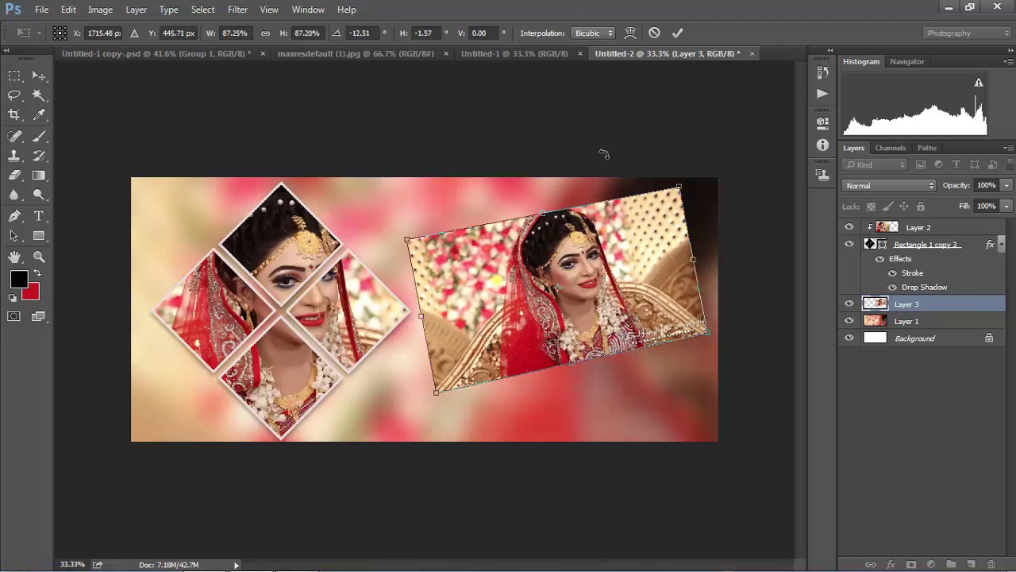
key("Return")
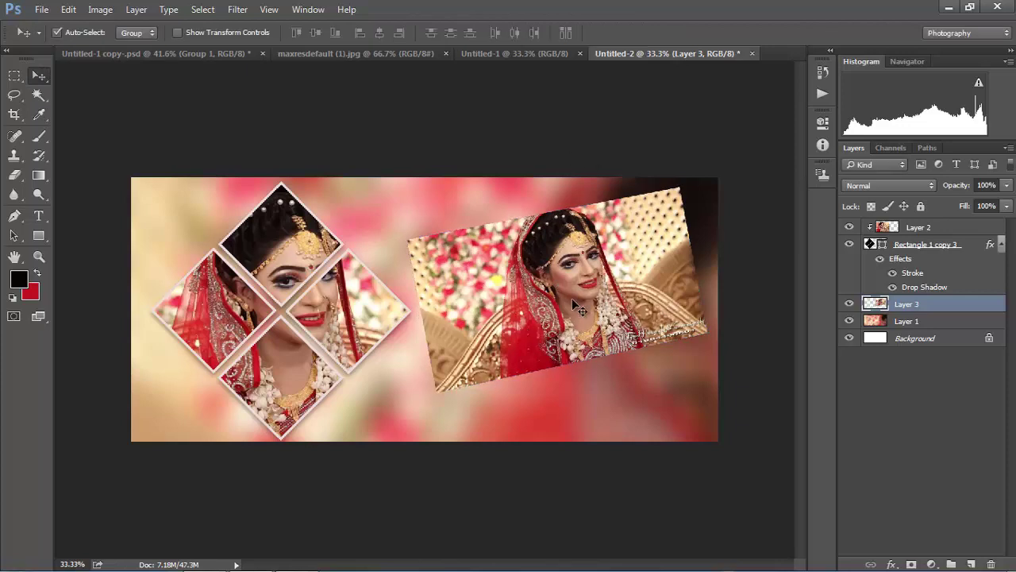
- Nudge the tilted photo left and up with the arrow keys
key("Left")
key("Left")
key("Left")
key("Left")
key("Left")
key("Left")
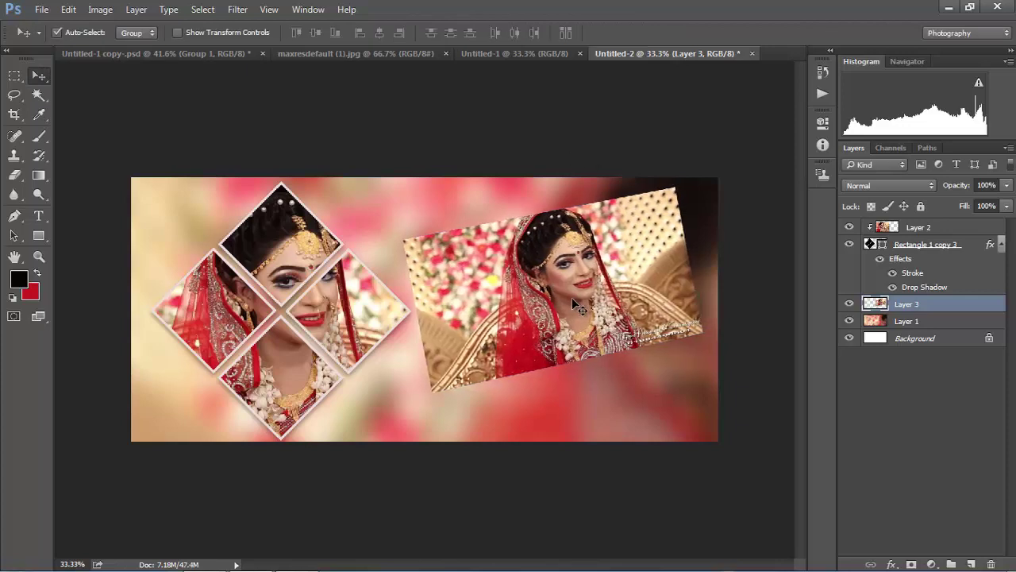
key("Left")
key("Left")
key("Left")
key("shift+Up")
key("shift+Up")
key("shift+Up")
key("shift+Up")
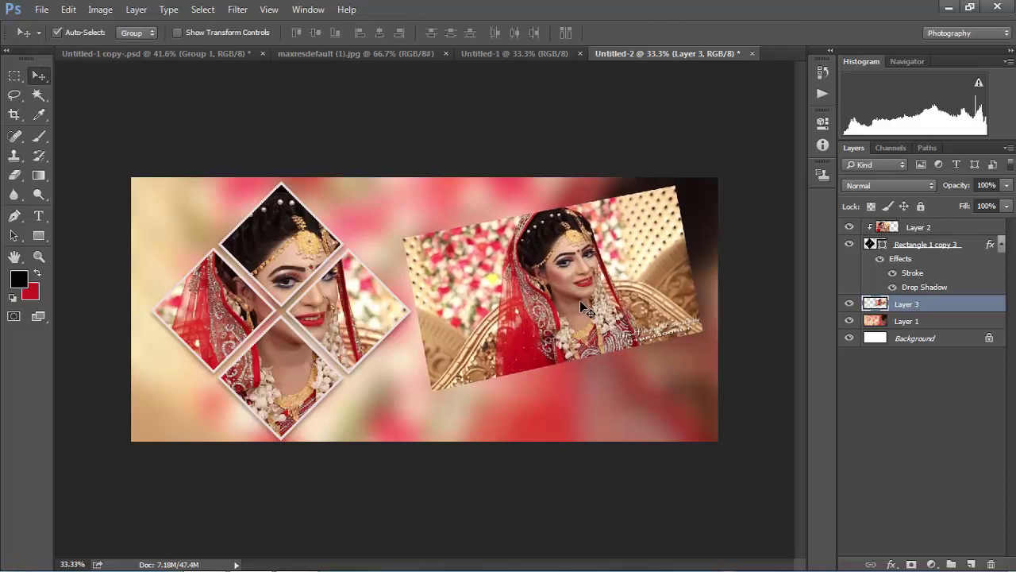
key("shift+Up")
key("shift+Up")
key("shift+Up")
- Add a pale pink stroke frame and a default drop shadow to the tilted Layer 3 photo
left_click(892, 565)
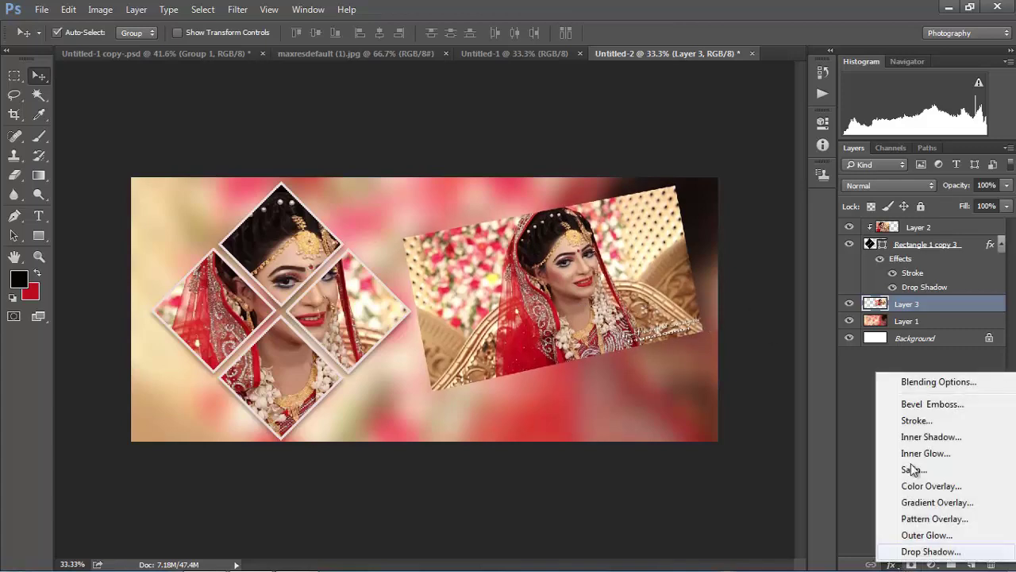
left_click(917, 420)
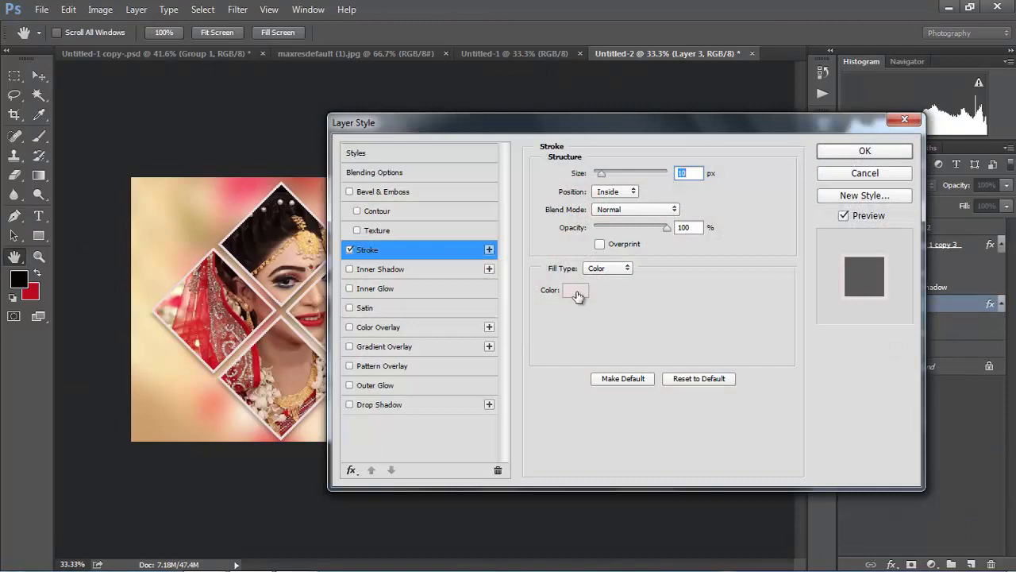
left_click_drag(669, 111, 623, 252)
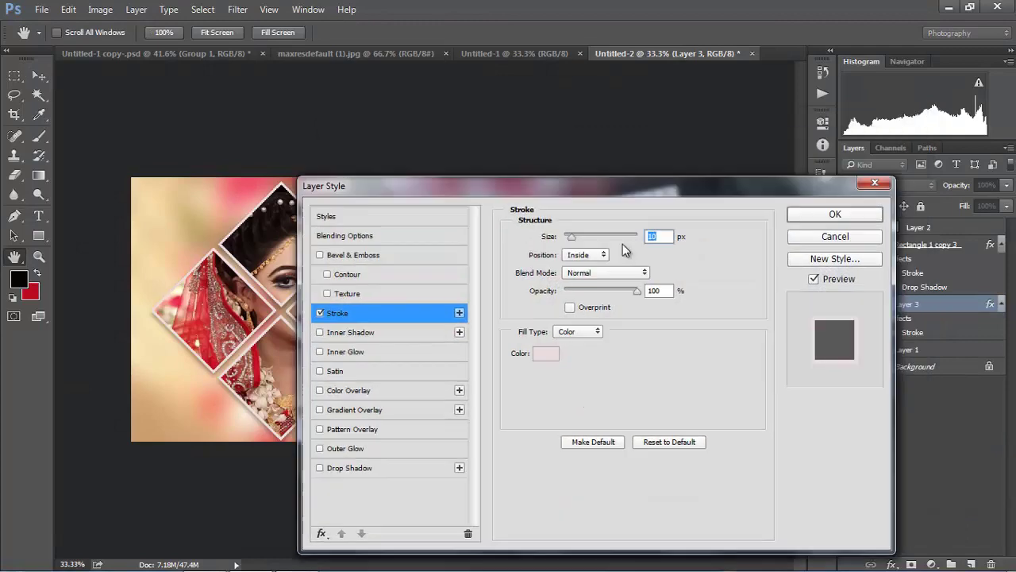
left_click(811, 294)
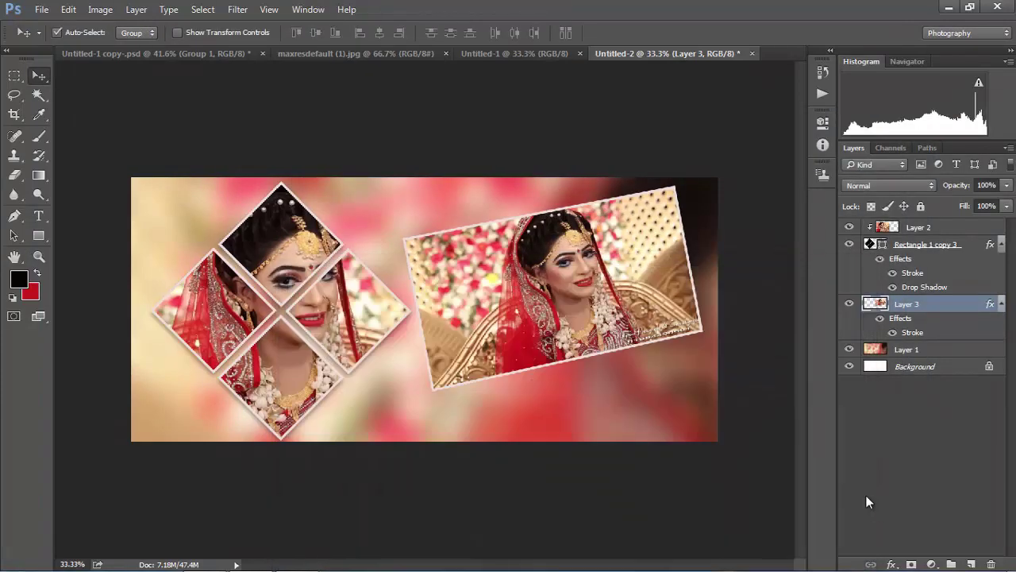
left_click(891, 564)
left_click(929, 553)
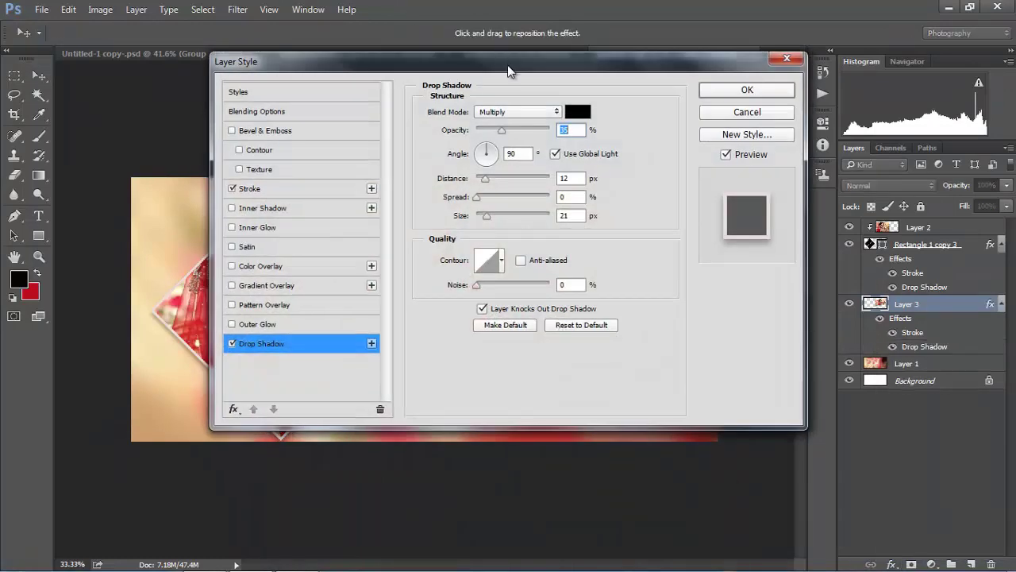
left_click_drag(508, 72, 528, 127)
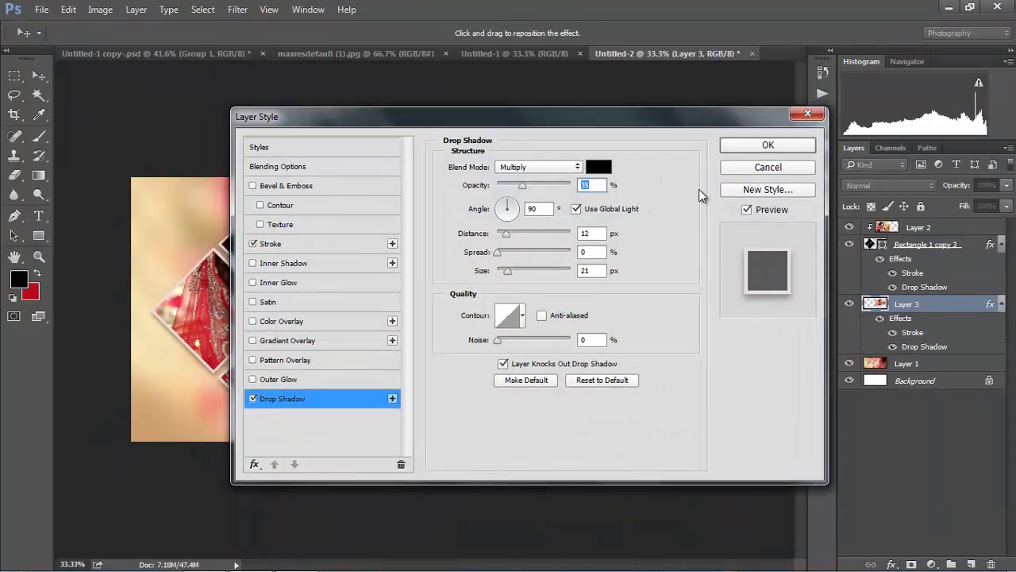
left_click(765, 147)
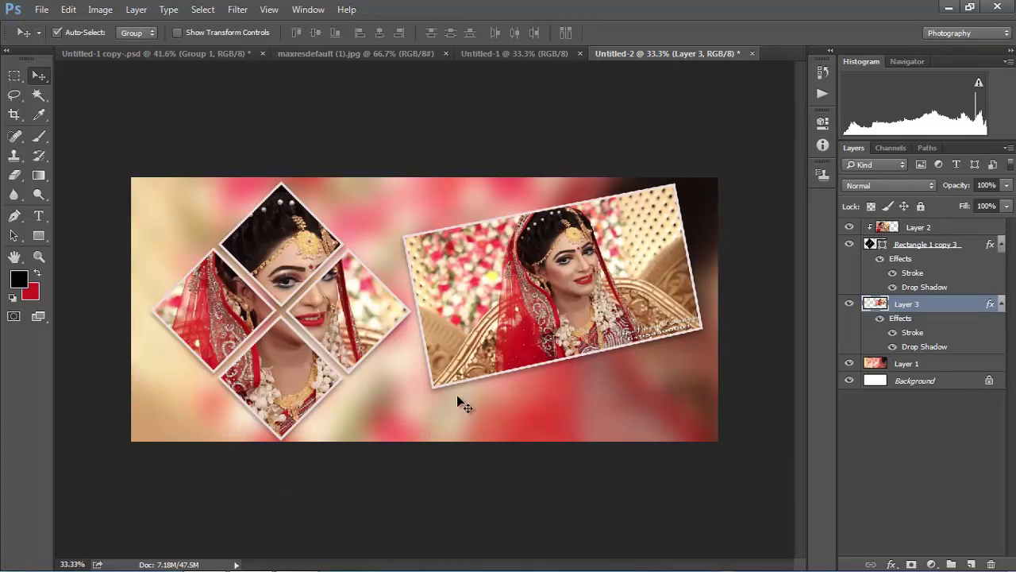
- Add the red 'Bast Wishes' text, scale it to about 91% and skew it upward
key("t")
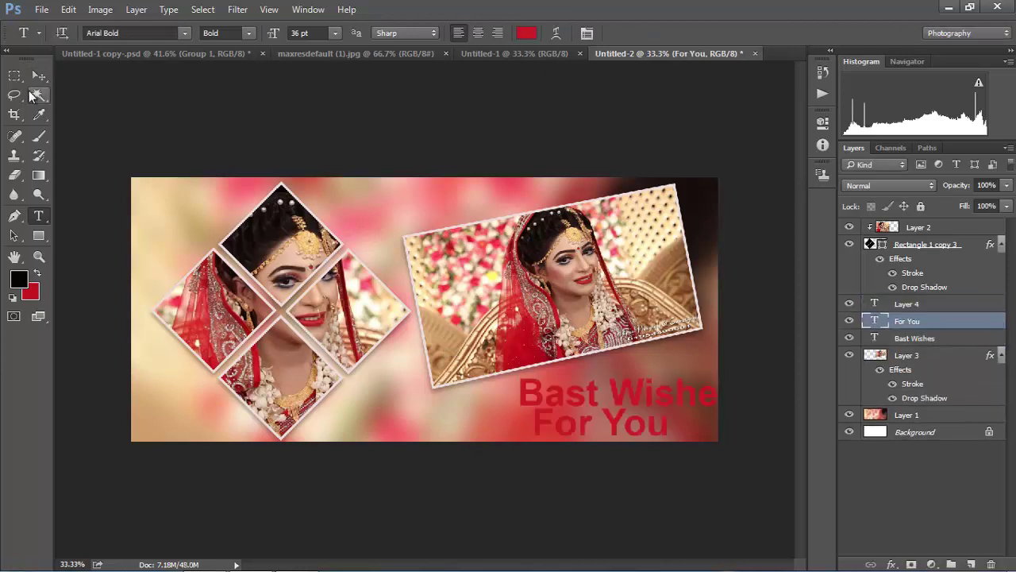
key("v")
left_click_drag(657, 399, 627, 393)
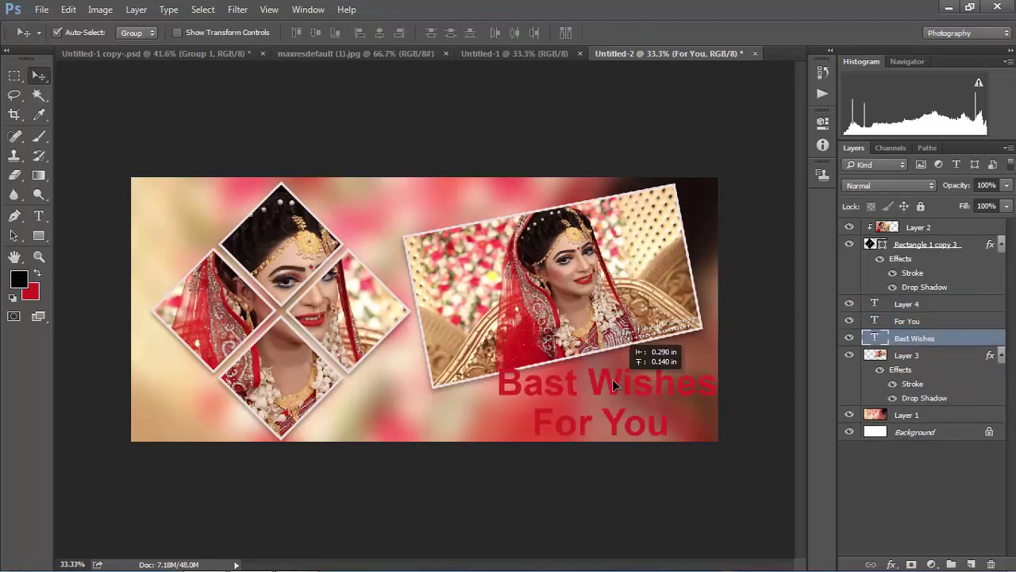
key("ctrl+t")
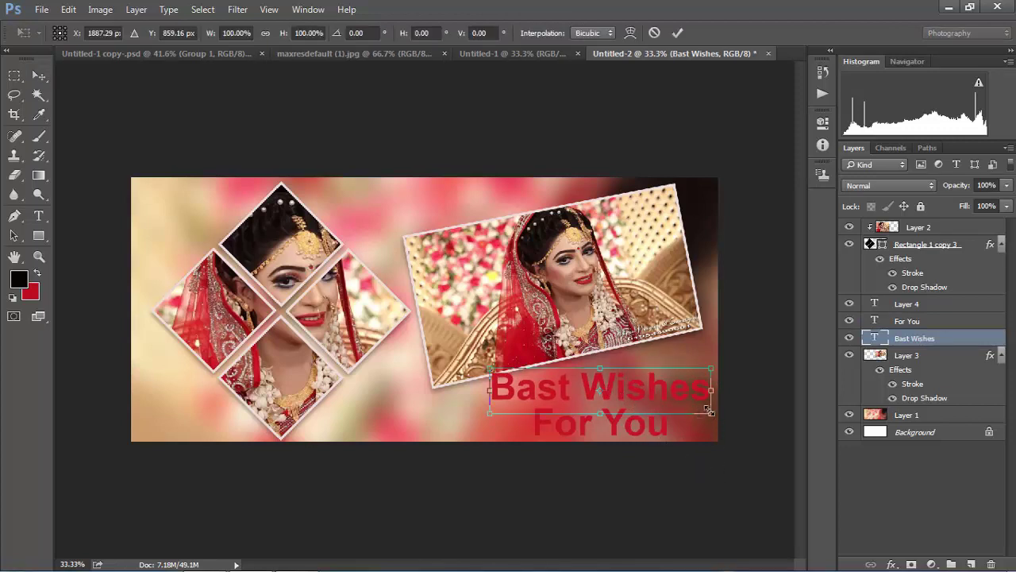
left_click_drag(709, 411, 700, 416)
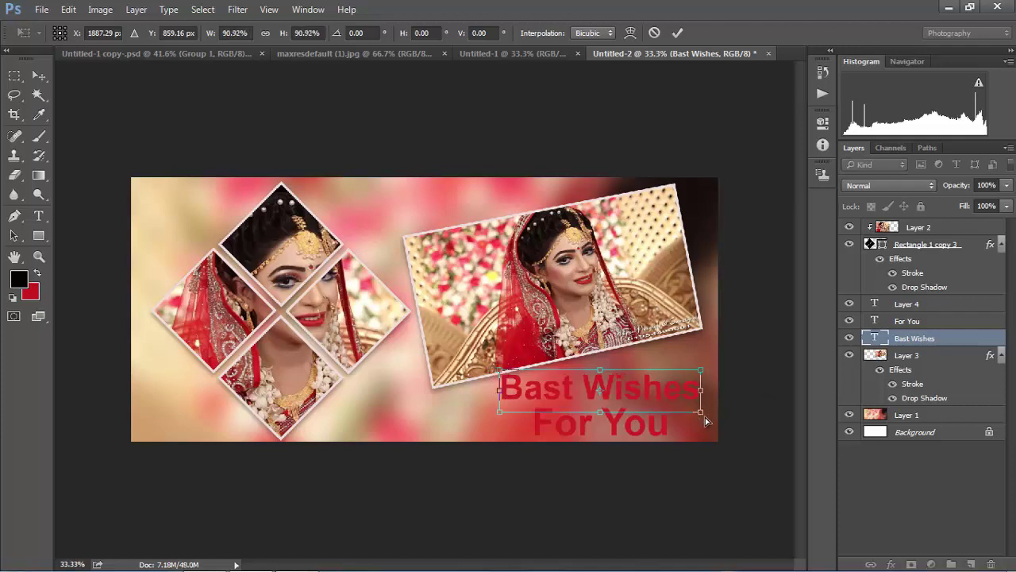
left_click_drag(700, 390, 704, 379)
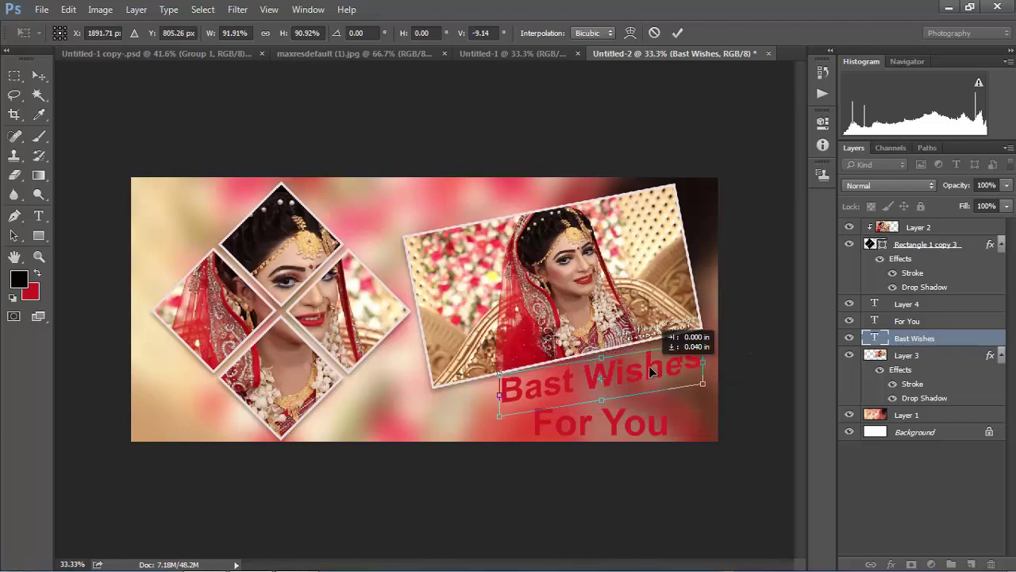
key("Return")
- Rotate the 'For You' text line about -9° to match
left_click(652, 430)
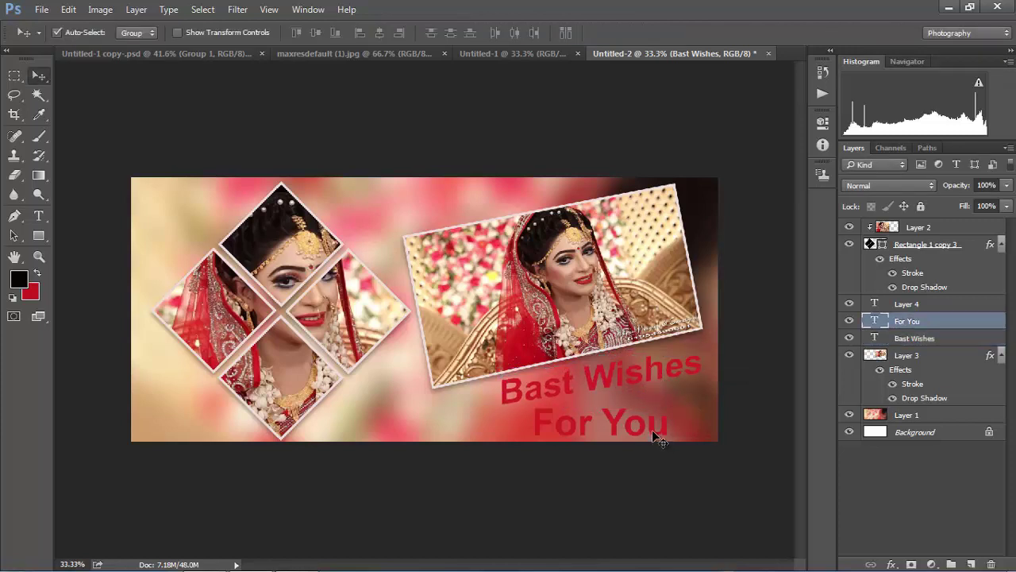
key("ctrl+t")
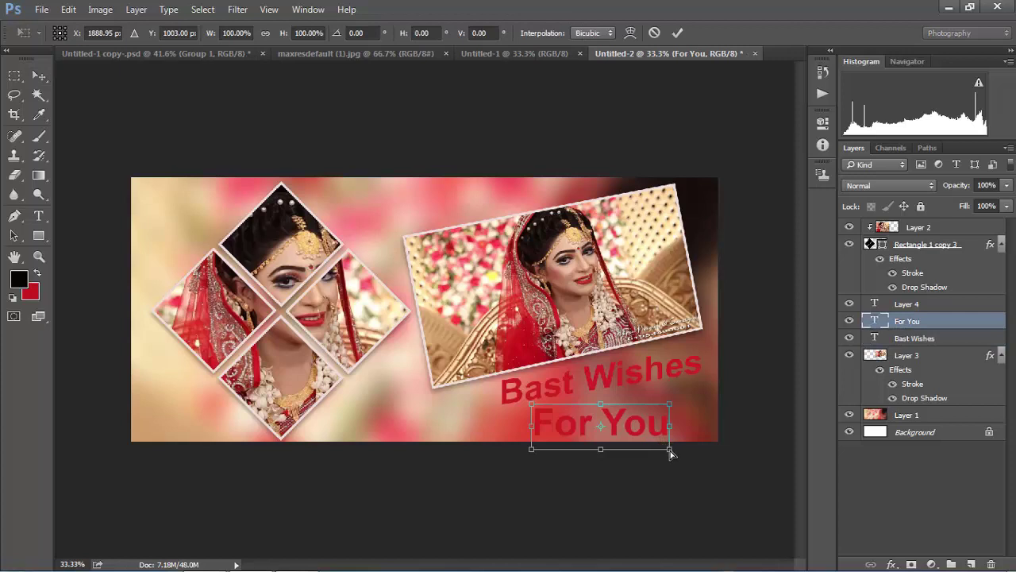
left_click_drag(671, 454, 670, 423)
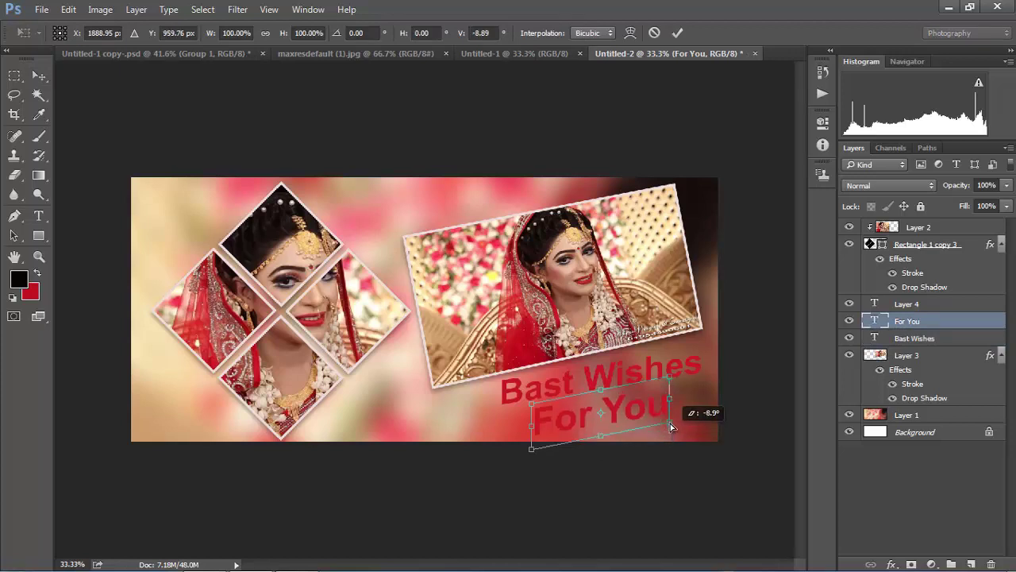
key("Return")
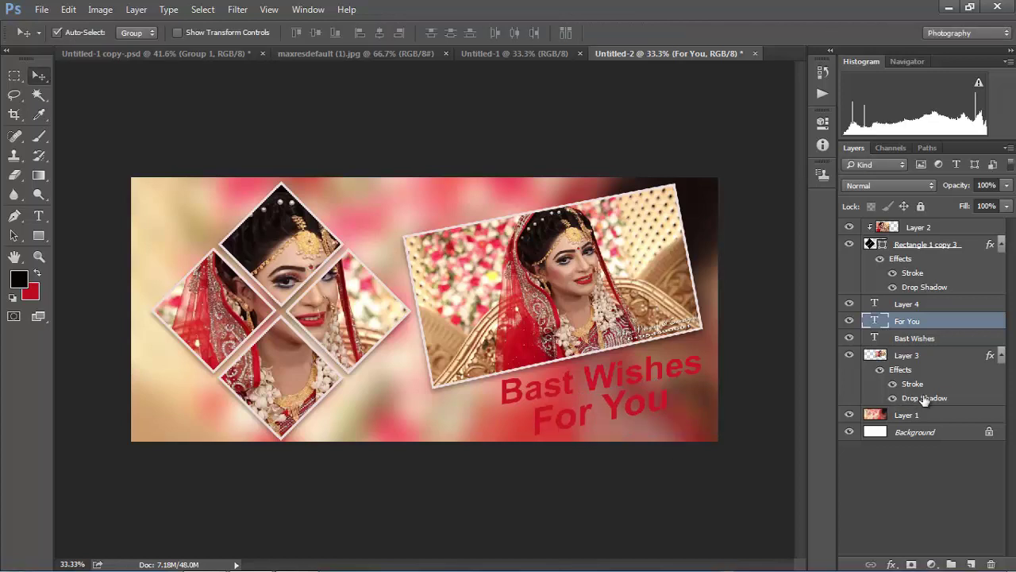
- Give the 'Bast Wishes' text layer a 3 px stroke
left_click(915, 340, "shift")
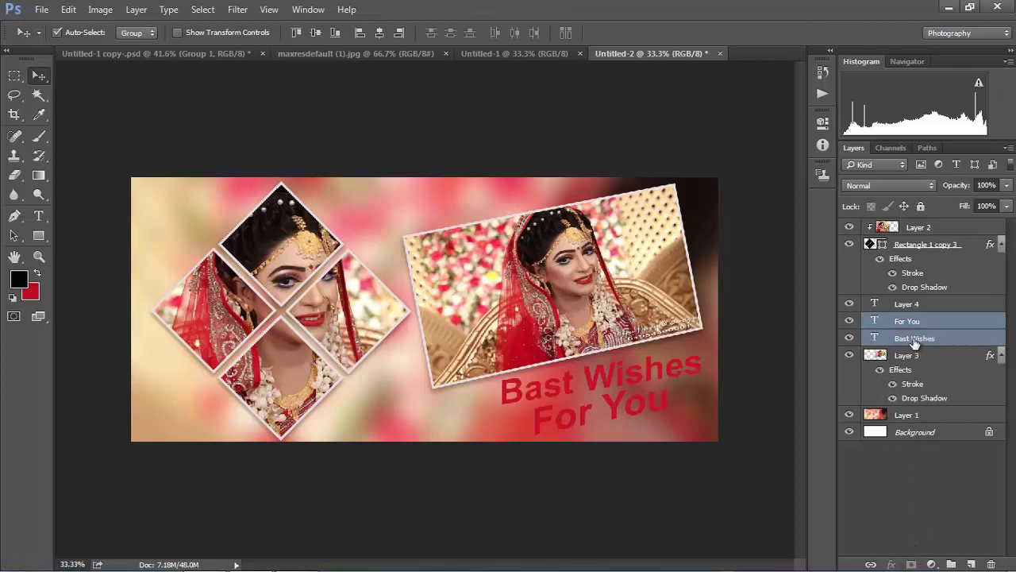
left_click(898, 339)
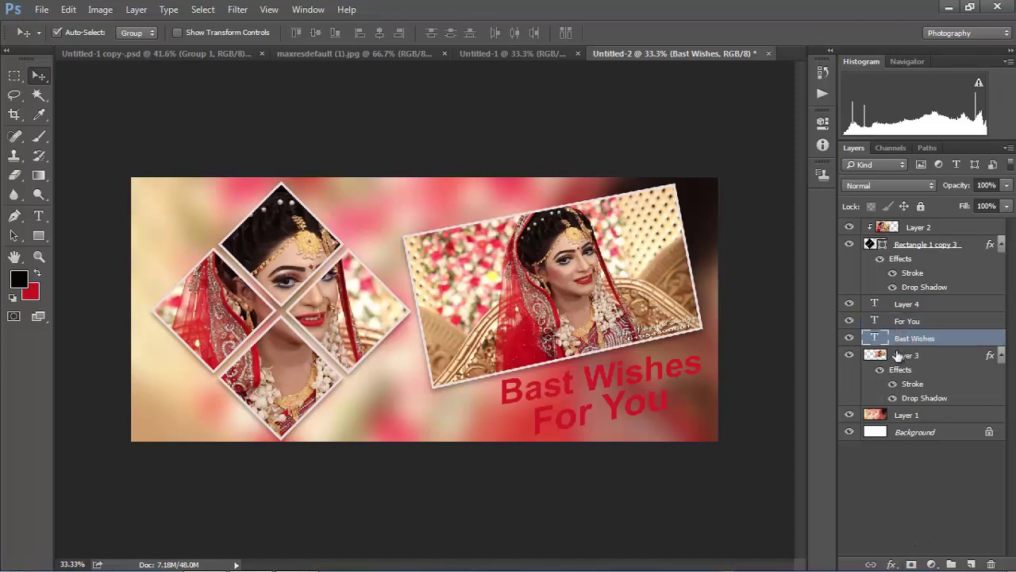
left_click(891, 563)
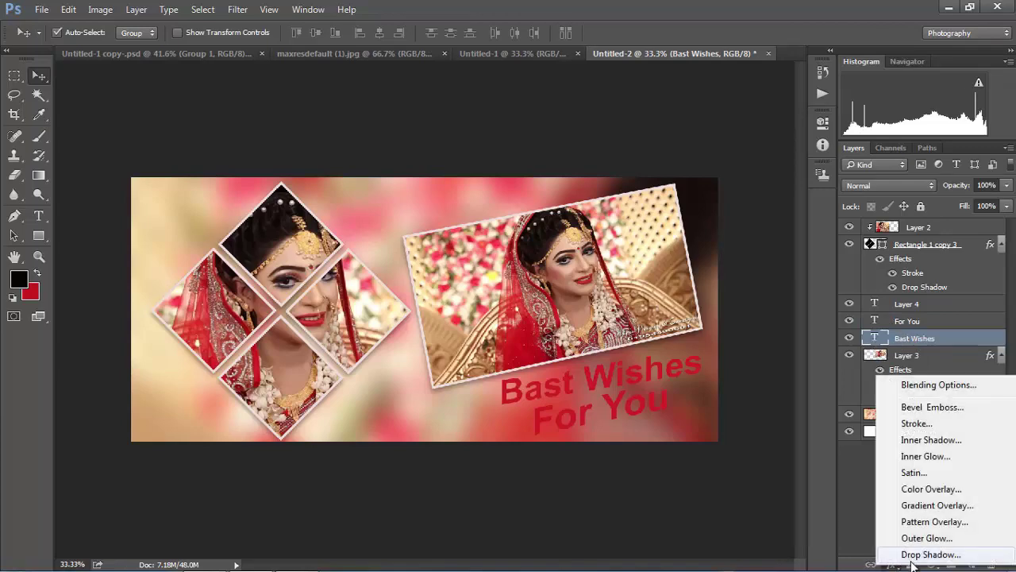
left_click(915, 422)
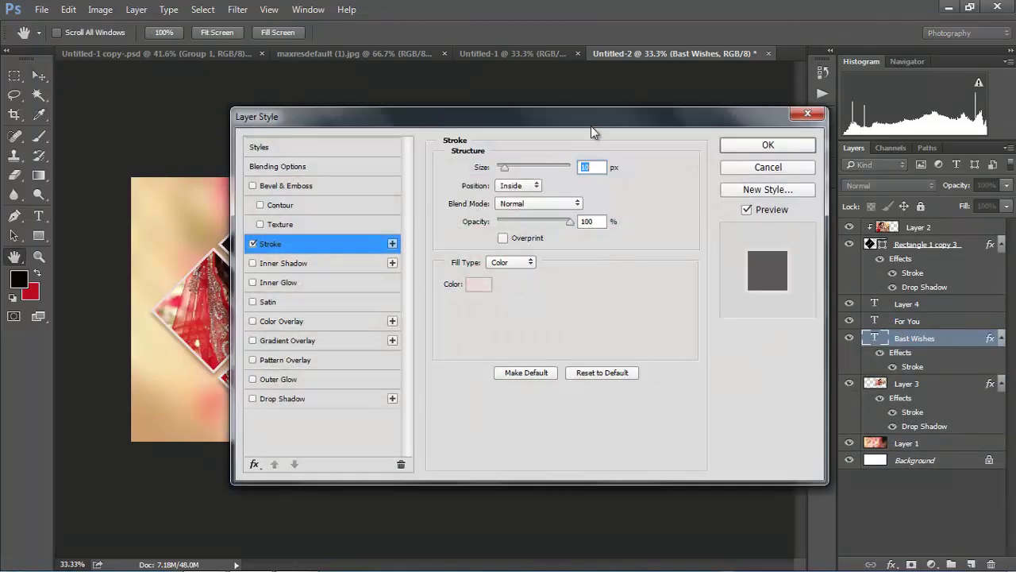
left_click_drag(591, 125, 870, 116)
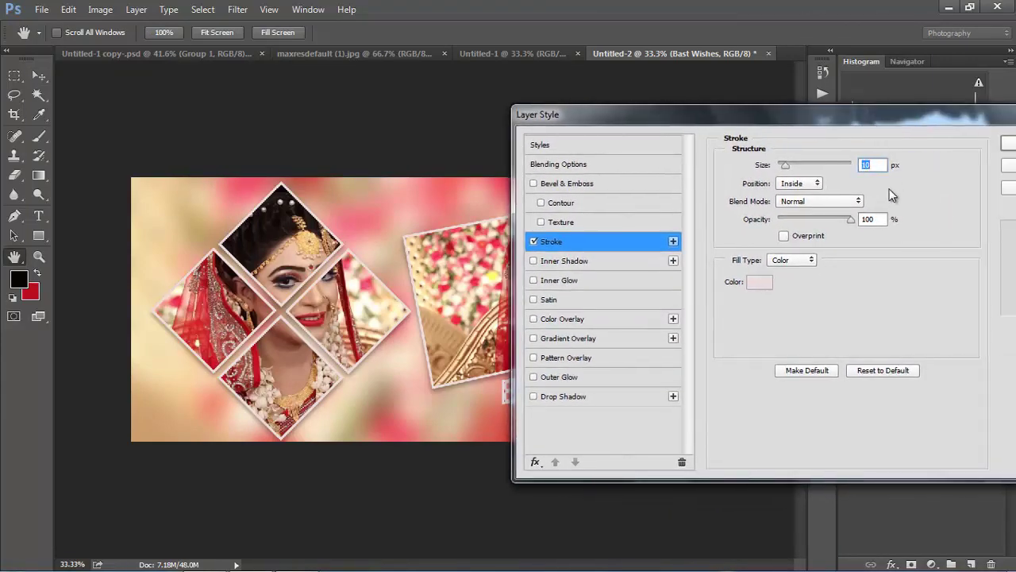
type("3")
left_click_drag(887, 119, 273, 101)
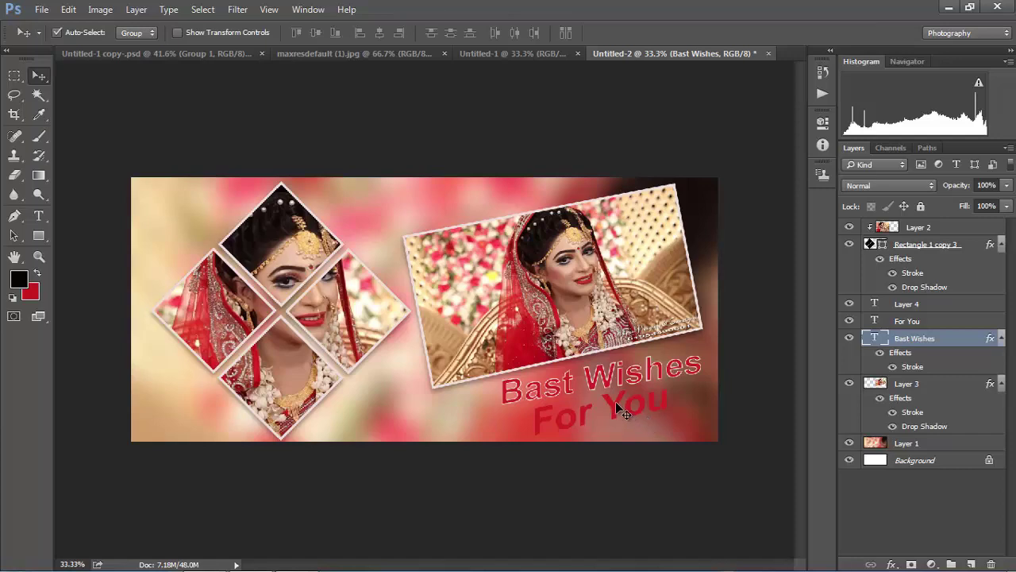
- Add a stroke and a drop shadow to the 'For You' text layer
left_click(615, 401)
left_click(893, 564)
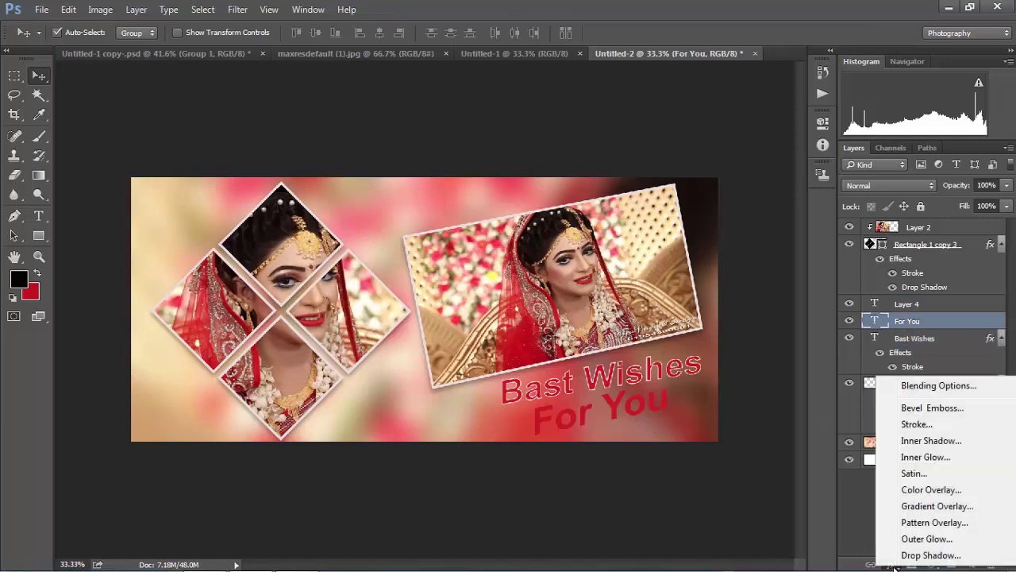
left_click(918, 424)
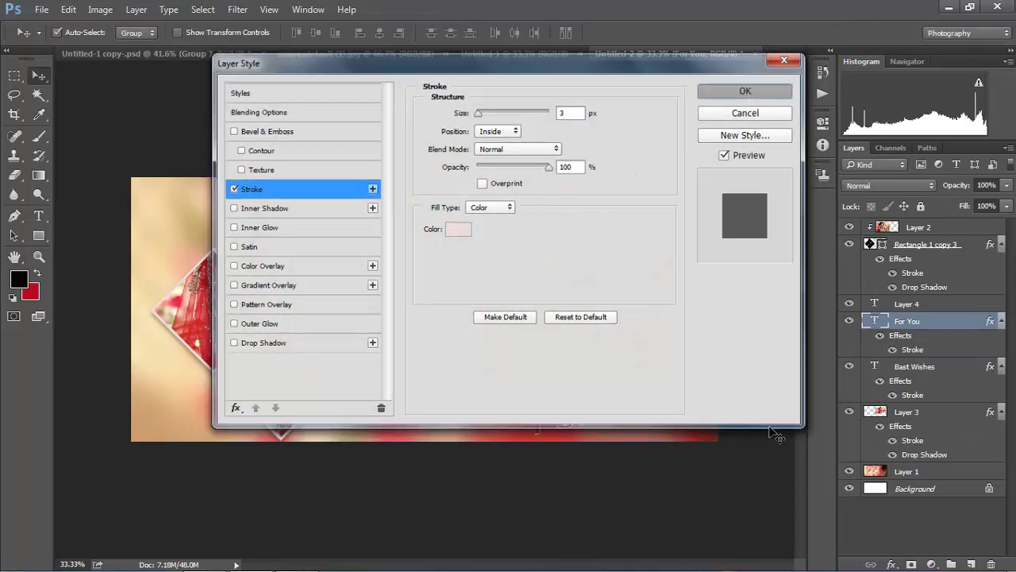
left_click(747, 91)
left_click(892, 565)
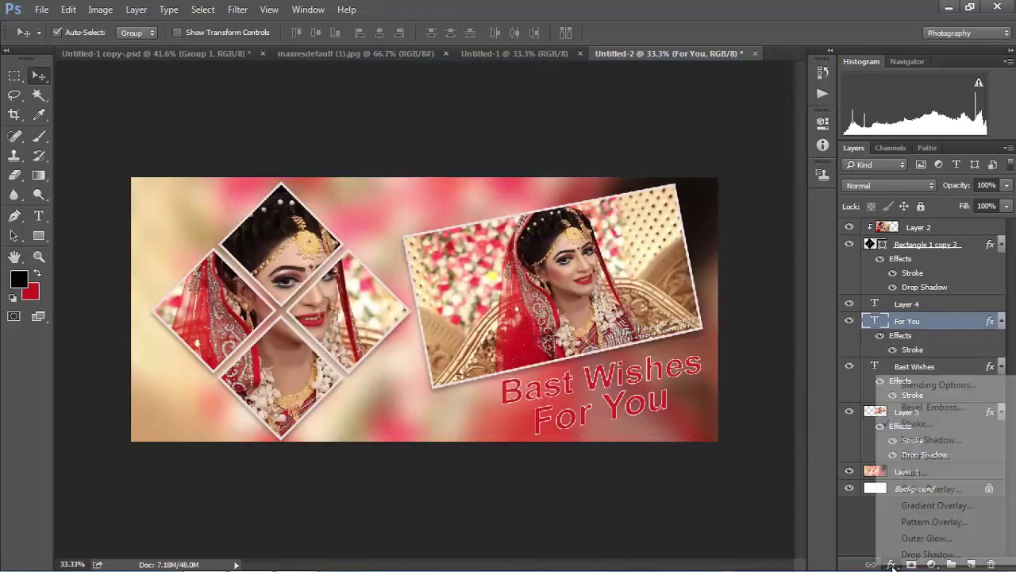
left_click(917, 555)
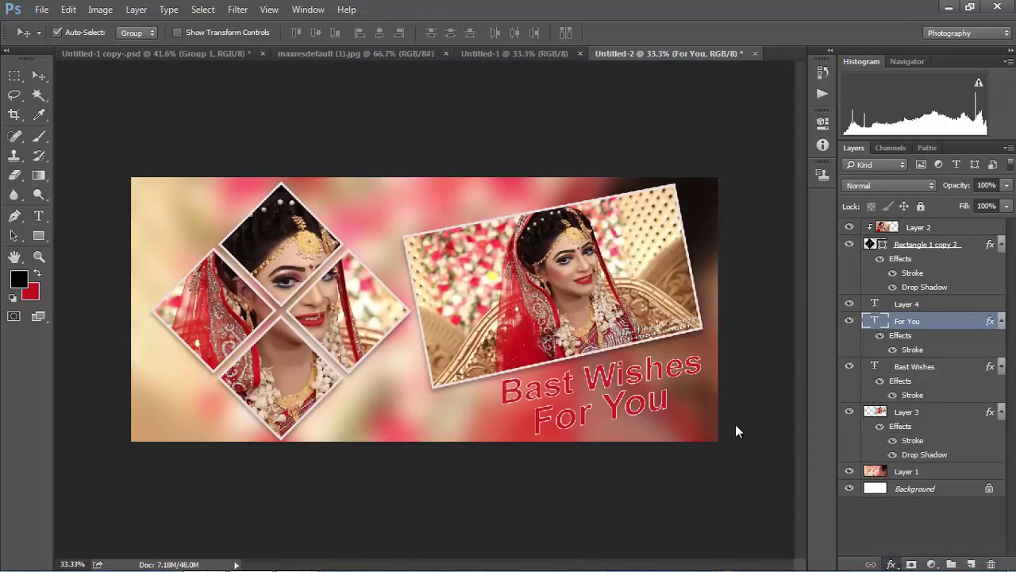
left_click(723, 90)
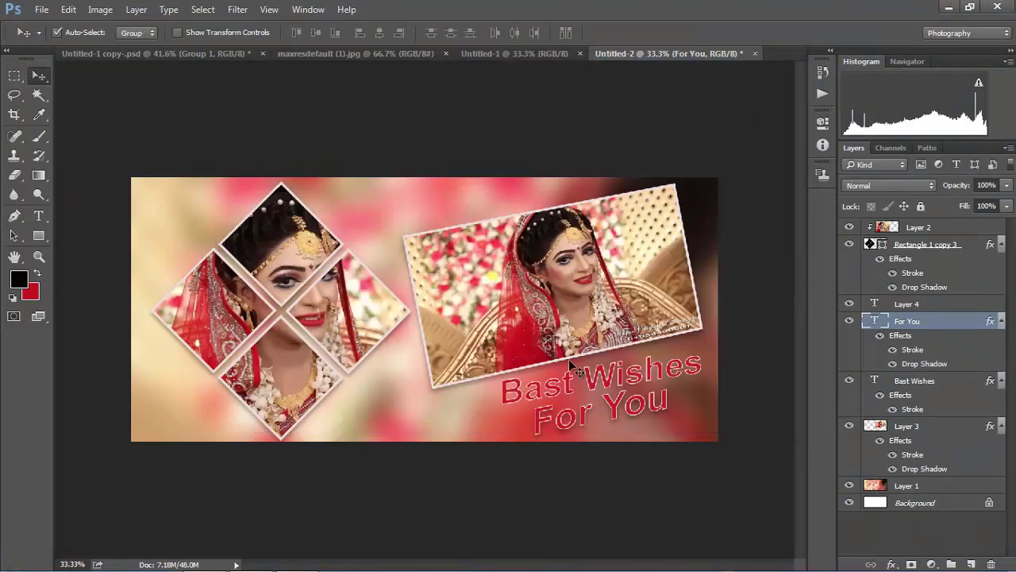
- Add a drop shadow to the 'Bast Wishes' text layer
left_click(618, 380)
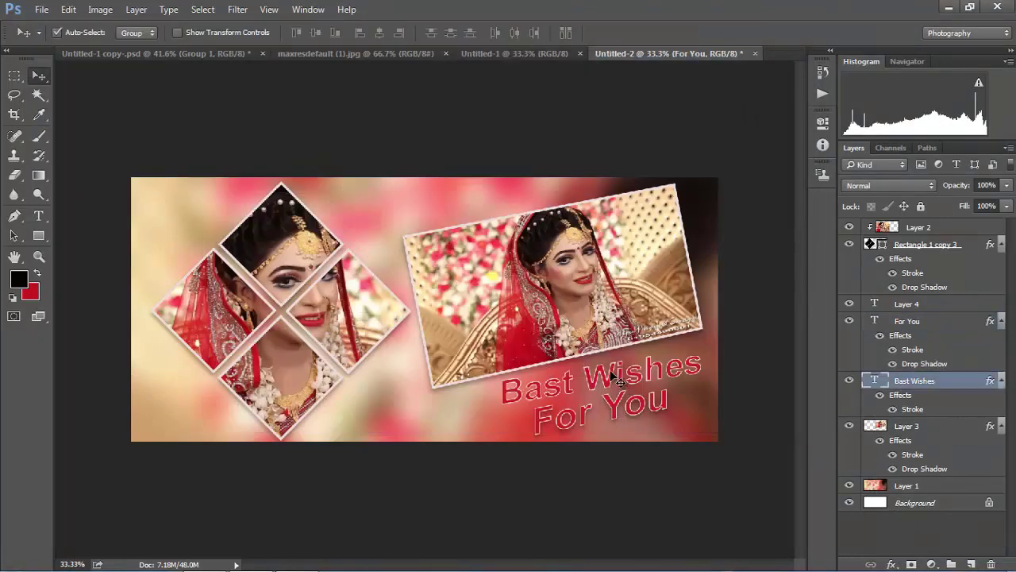
left_click(893, 565)
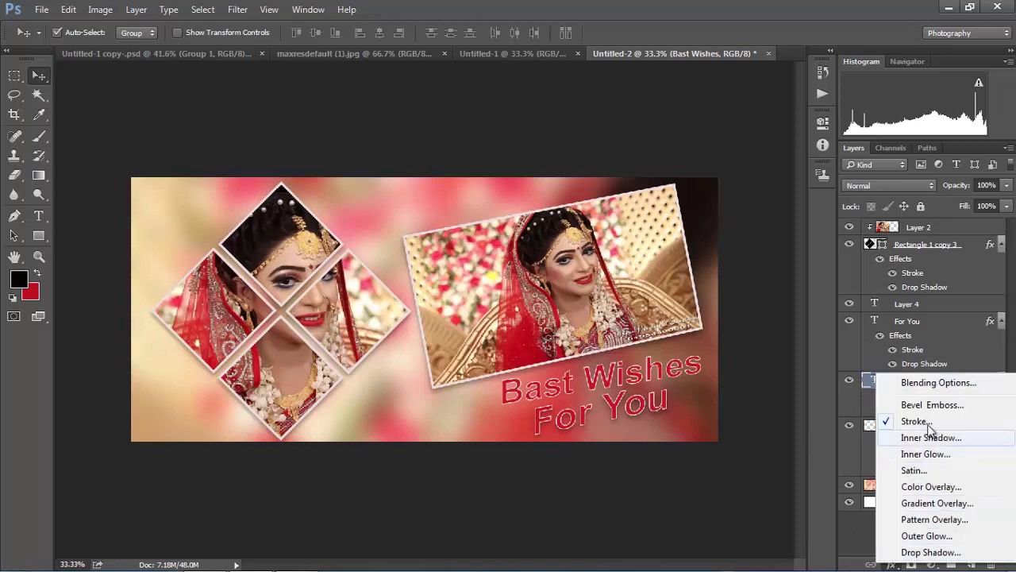
left_click(925, 553)
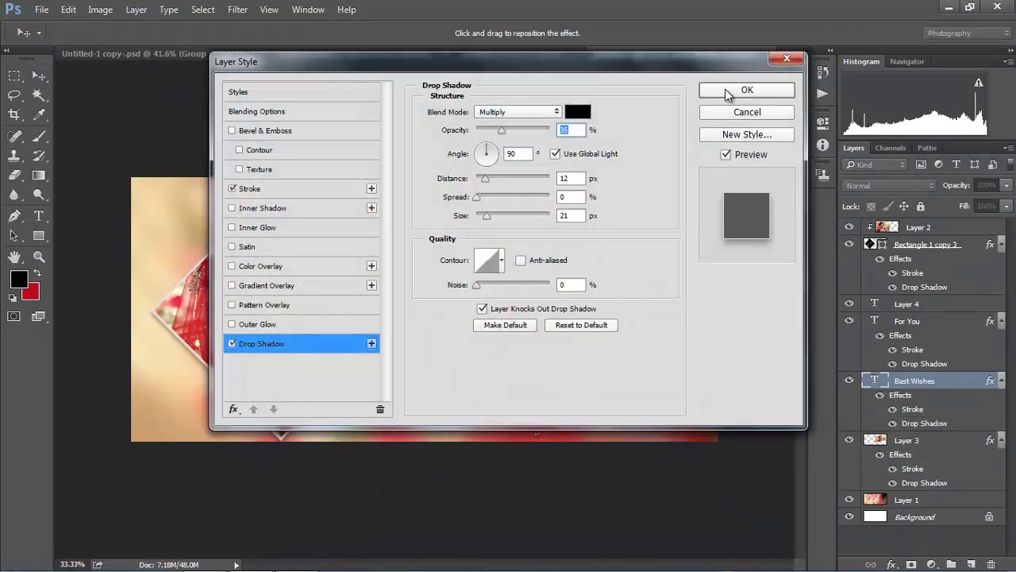
left_click(724, 93)
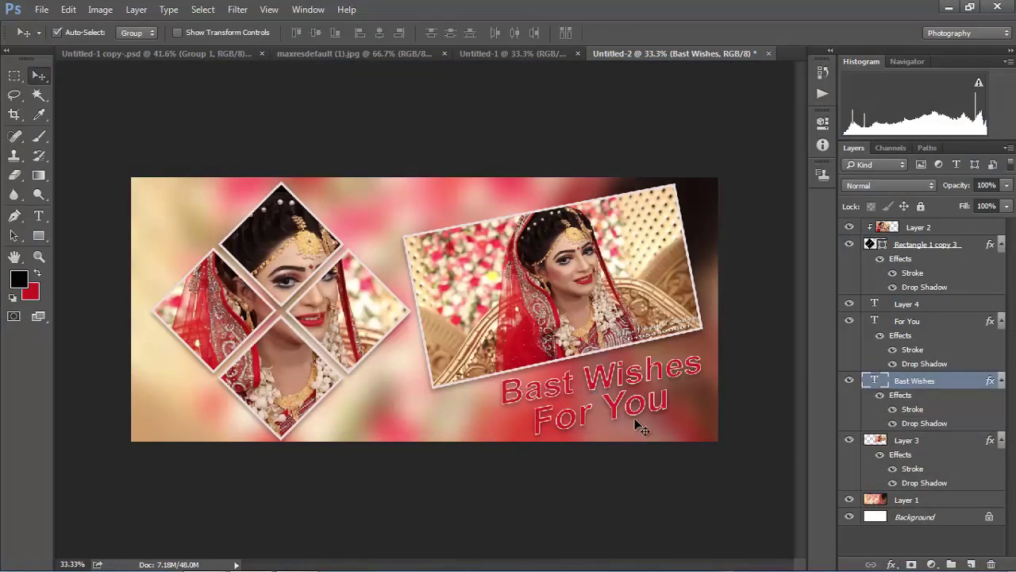